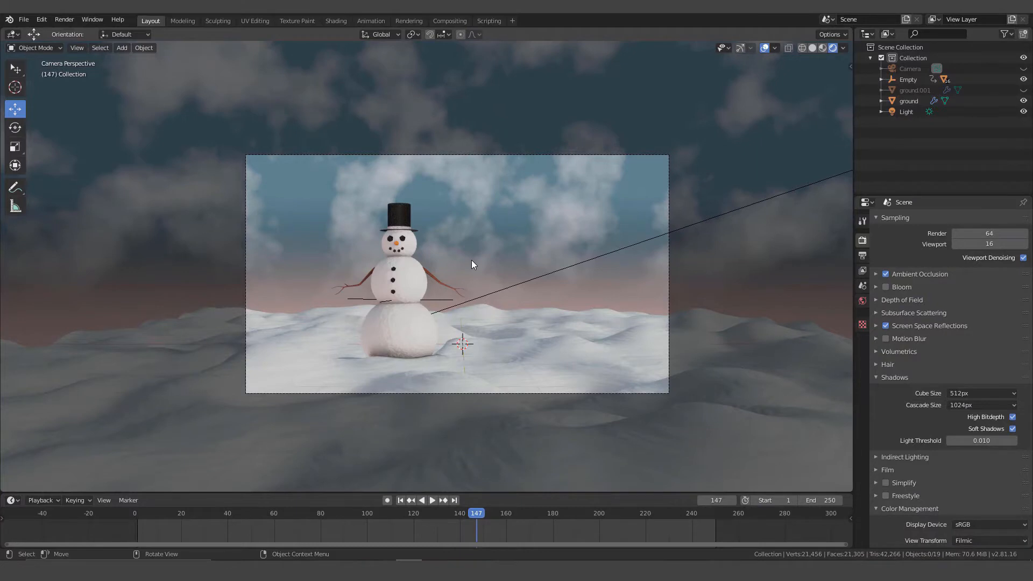
# Play the snowman animation from the first frame and stop it at frame 119.
pyautogui.click(401, 501)
pyautogui.click(432, 501)
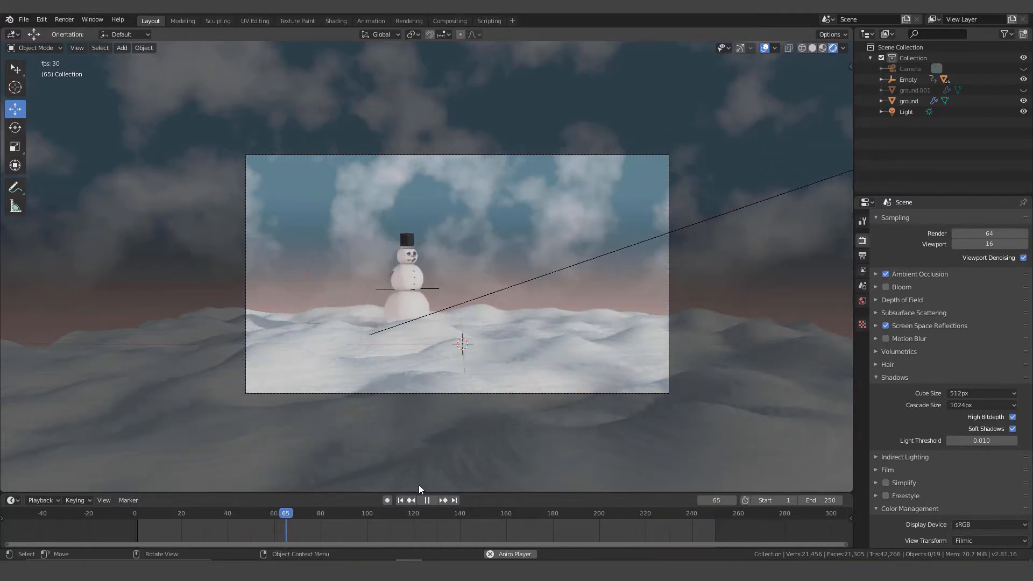
pyautogui.click(429, 500)
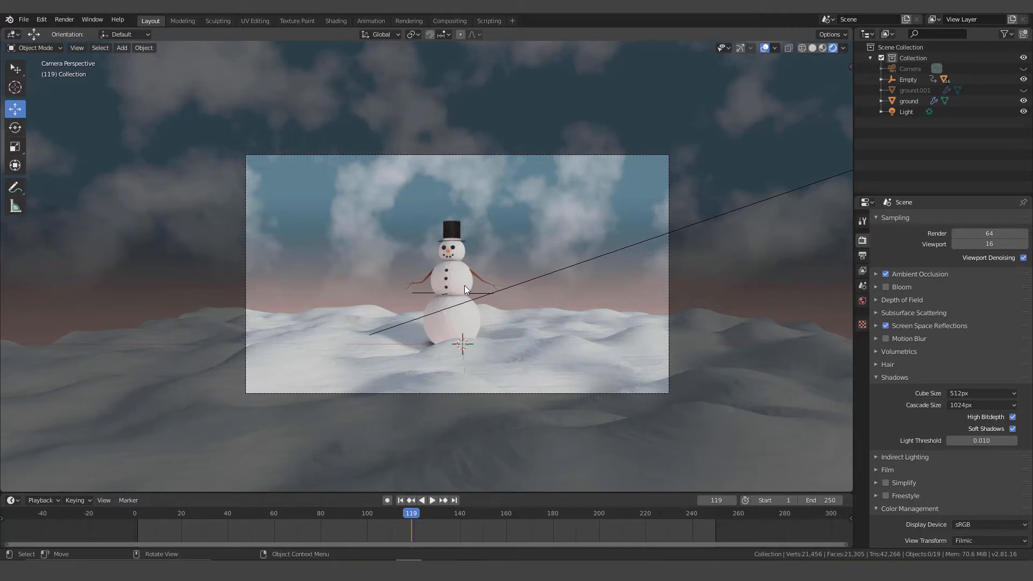
pyautogui.scroll(1, 470, 309)
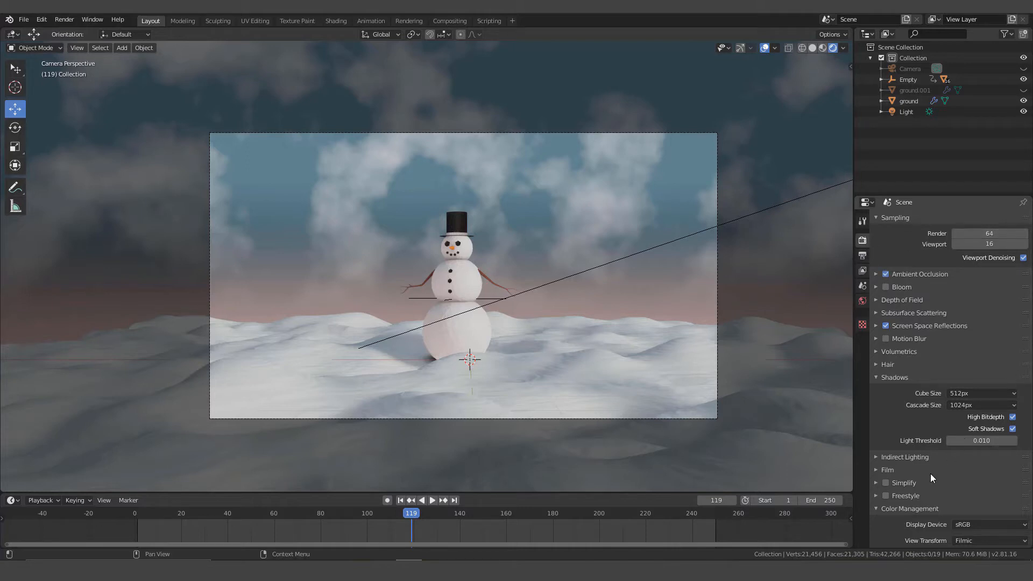
# Set the Eevee render samples to 150 and look over the Ambient Occlusion settings.
pyautogui.click(879, 378)
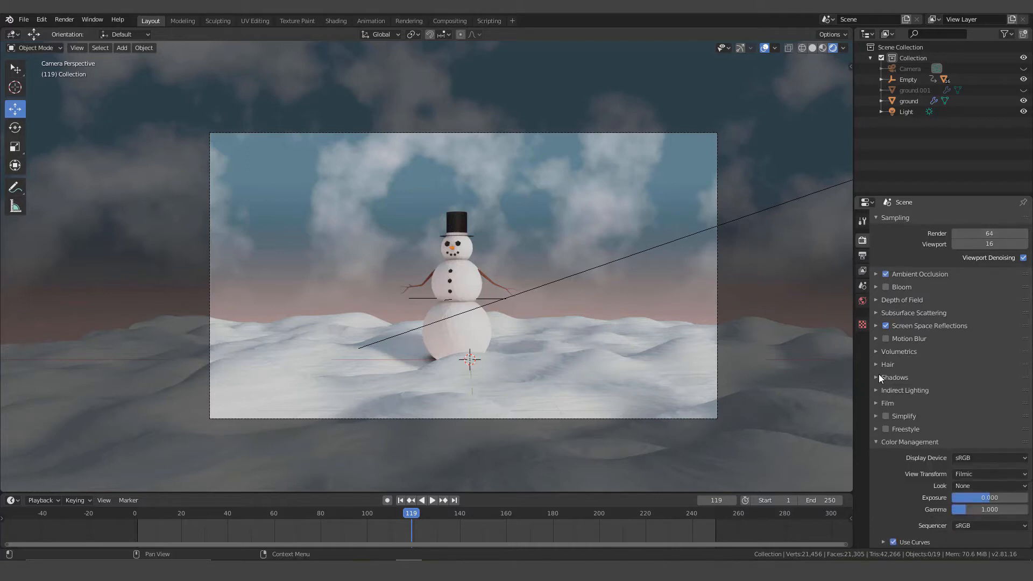
pyautogui.click(876, 444)
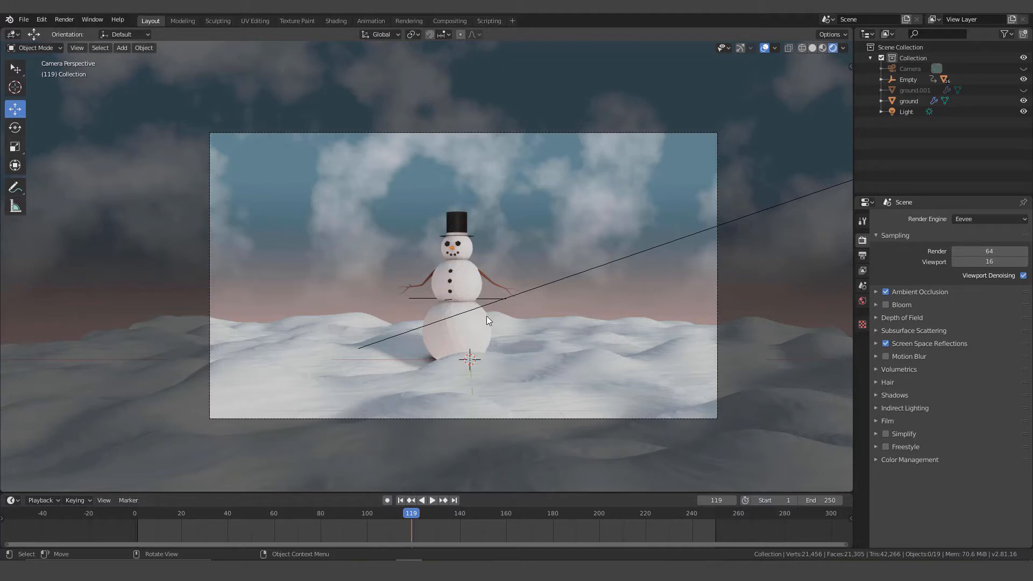
pyautogui.click(989, 253)
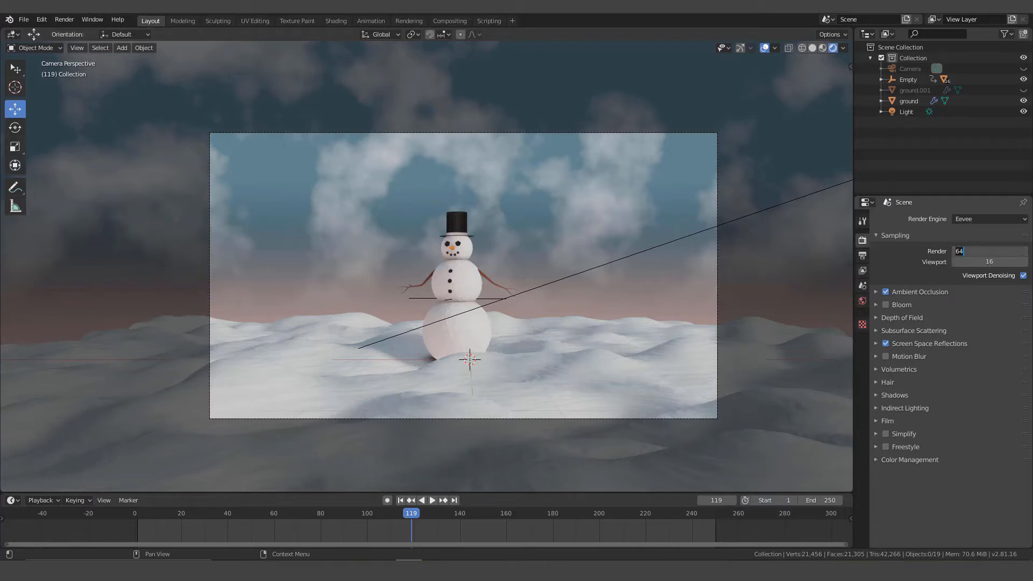
pyautogui.press('BackSpace')
pyautogui.write('150')
pyautogui.press('Return')
pyautogui.click(876, 292)
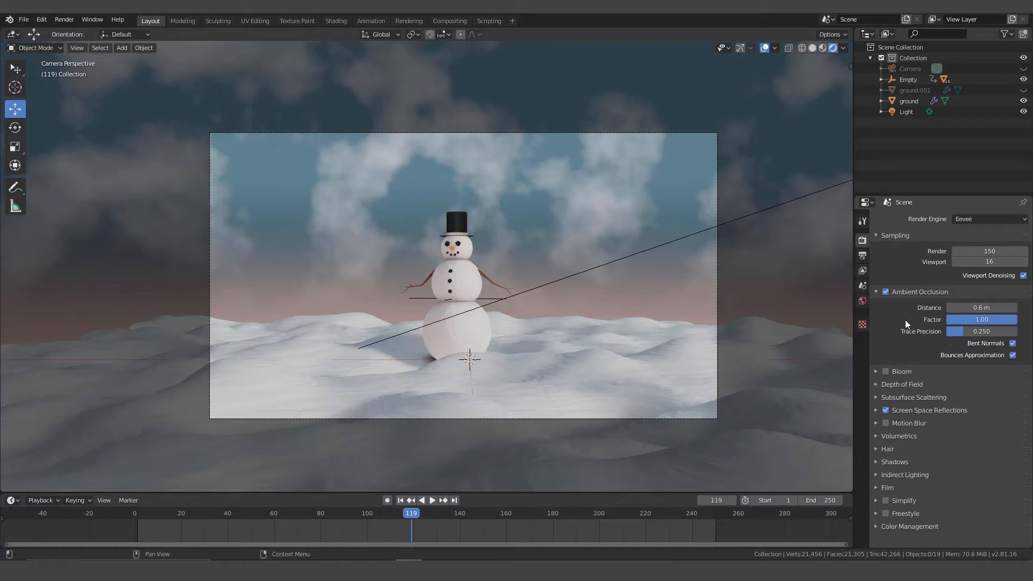
pyautogui.click(877, 292)
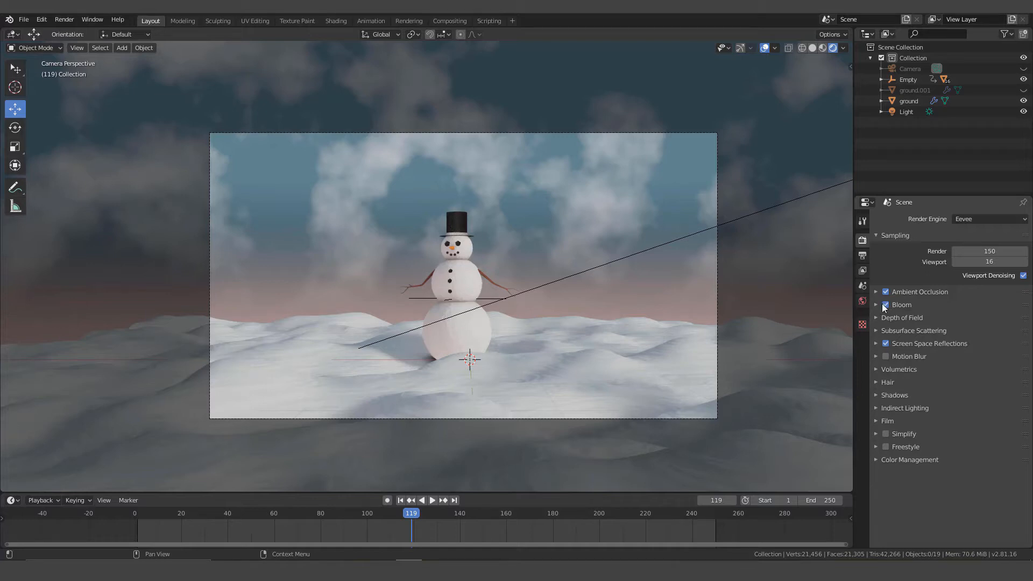
# Enable Bloom, try a threshold of 0, and raise the threshold to 0.746.
pyautogui.click(876, 306)
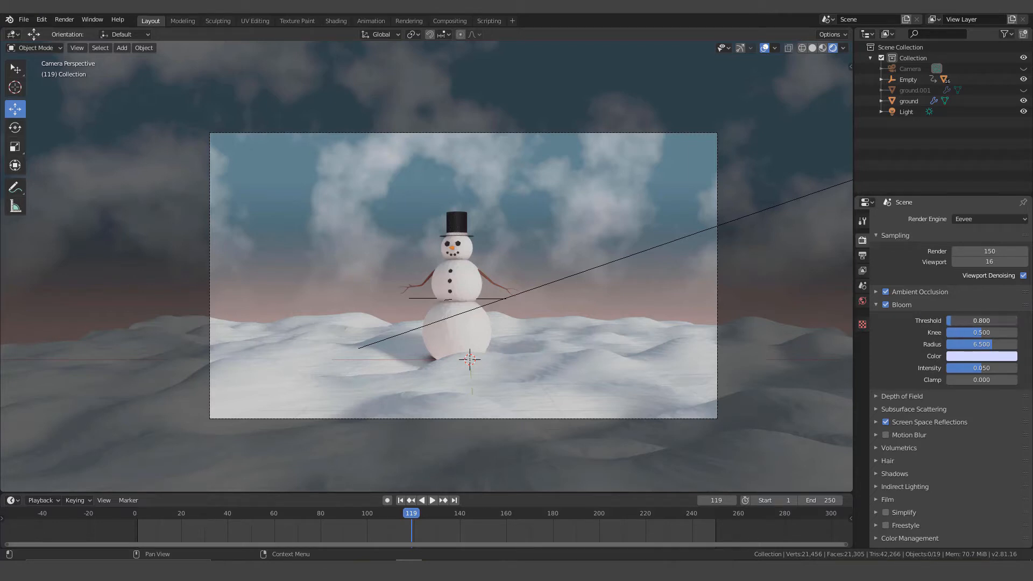
pyautogui.moveTo(982, 321); pyautogui.dragTo(974, 320)
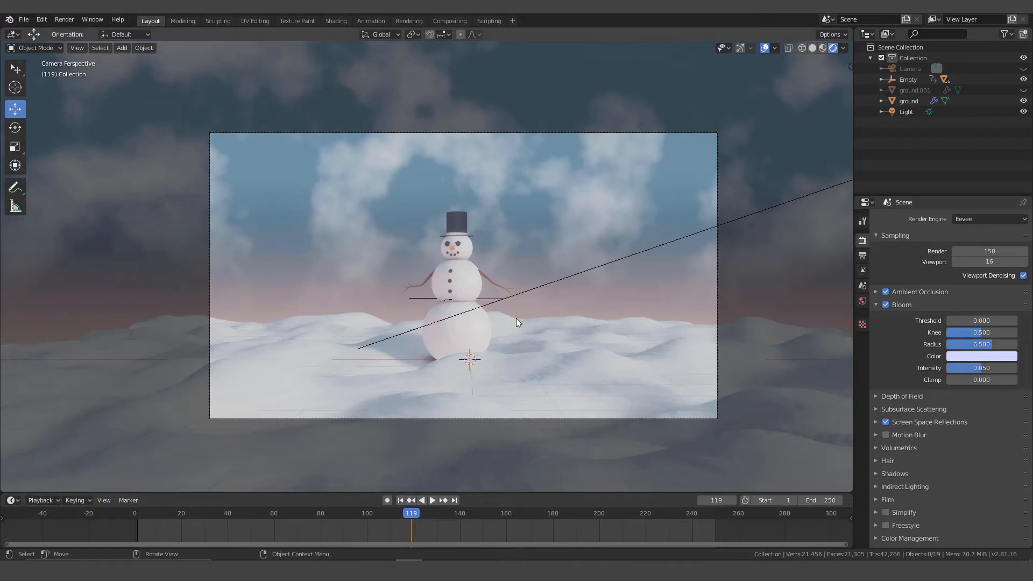
pyautogui.scroll(1, 514, 323)
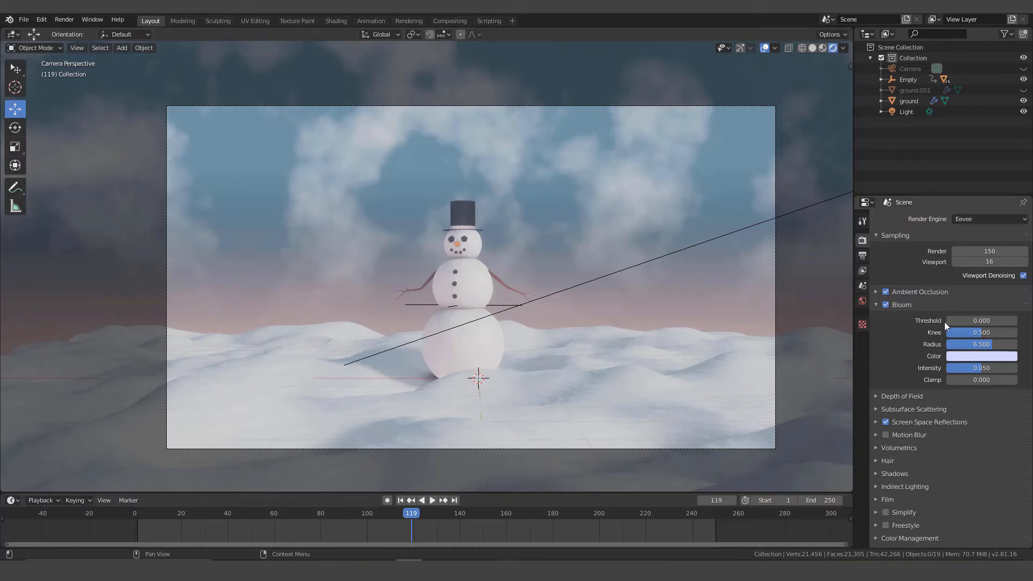
pyautogui.moveTo(982, 320)
pyautogui.mouseDown()
pyautogui.moveTo(1002, 320)
pyautogui.moveTo(981, 320)
pyautogui.moveTo(993, 320)
pyautogui.mouseUp()
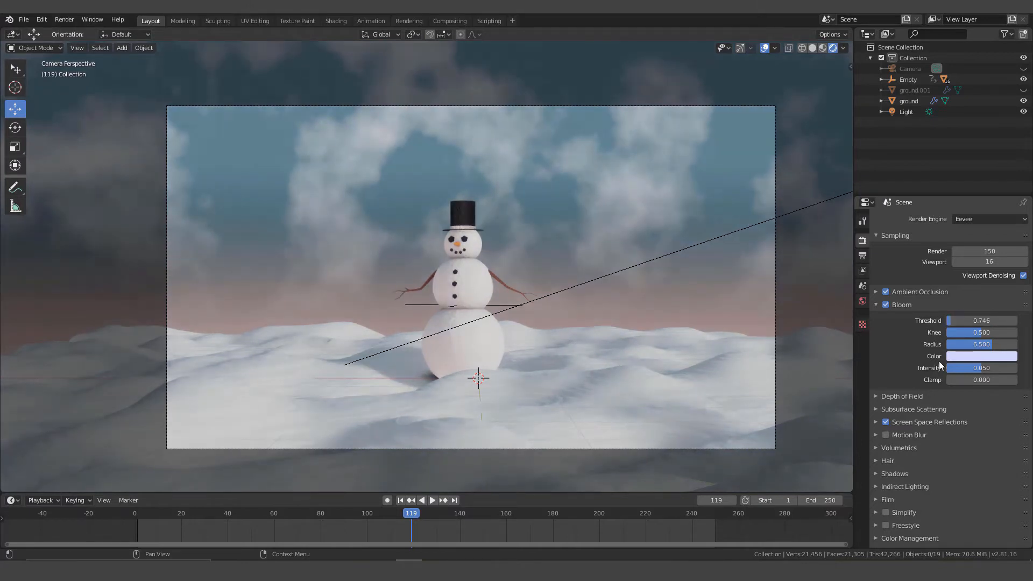
# Lower the Bloom intensity to 0 and change the Bloom color to a saturated orange-red.
pyautogui.moveTo(980, 368); pyautogui.dragTo(946, 374)
pyautogui.click(976, 356)
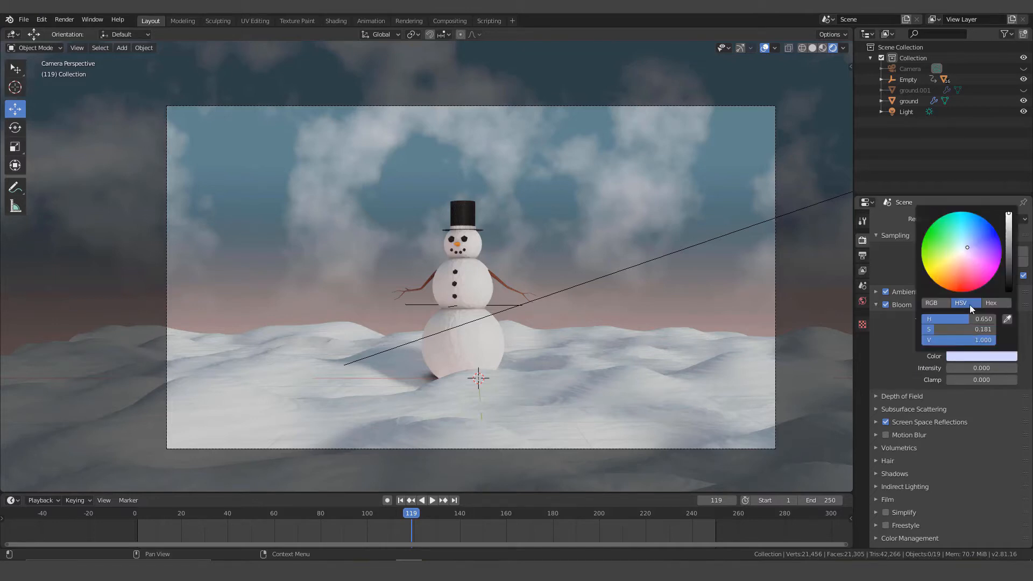
pyautogui.moveTo(968, 248); pyautogui.dragTo(955, 292)
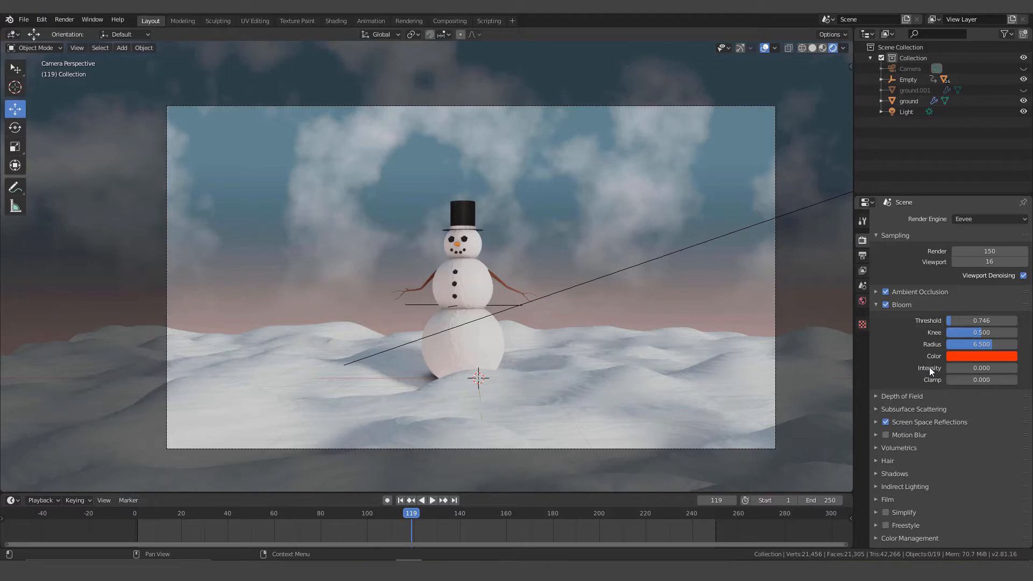
# Reset Bloom's intensity, threshold and color to their defaults, and turn Bloom off.
pyautogui.rightClick(967, 366)
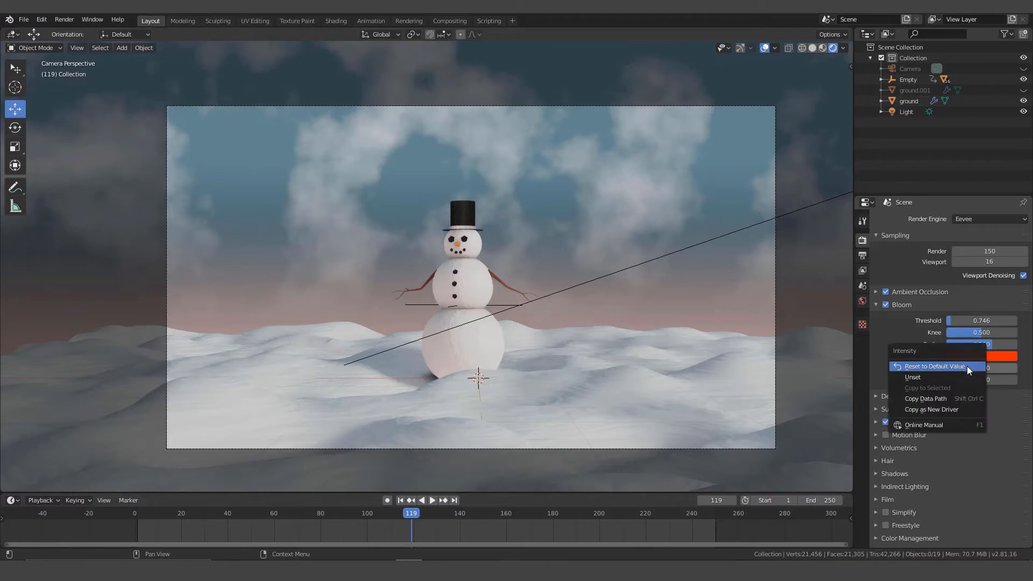
pyautogui.click(945, 364)
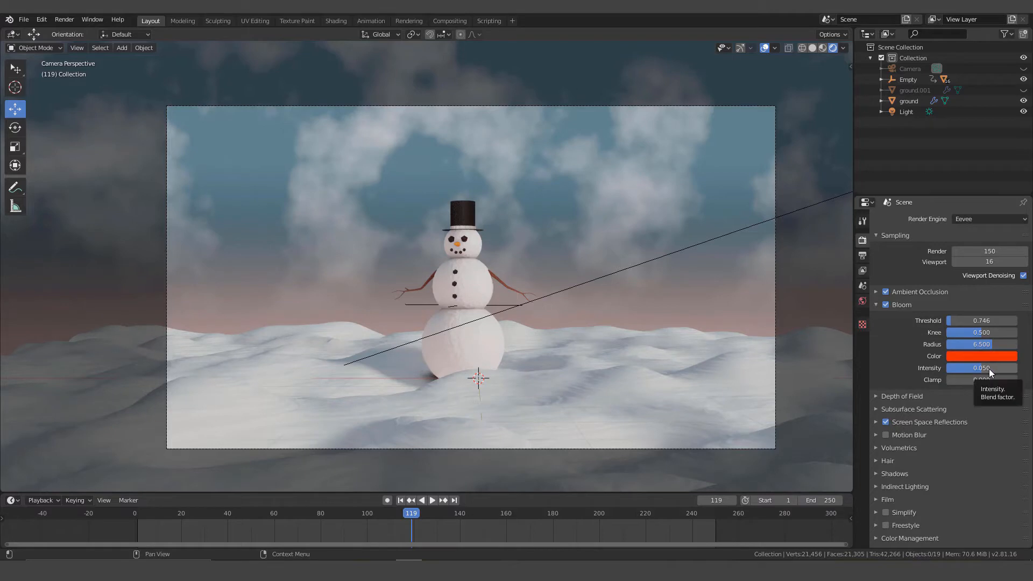
pyautogui.rightClick(968, 319)
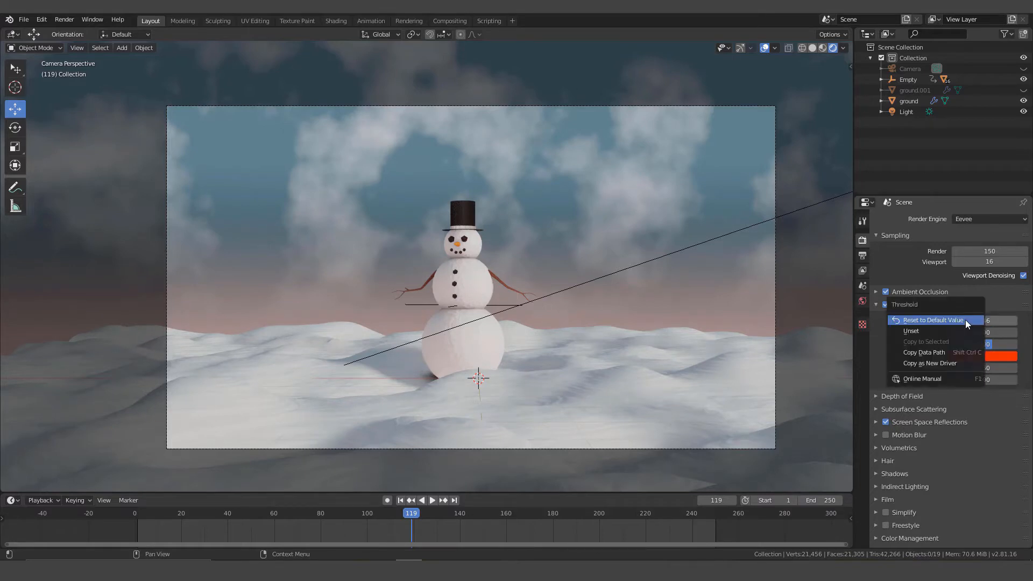
pyautogui.click(925, 330)
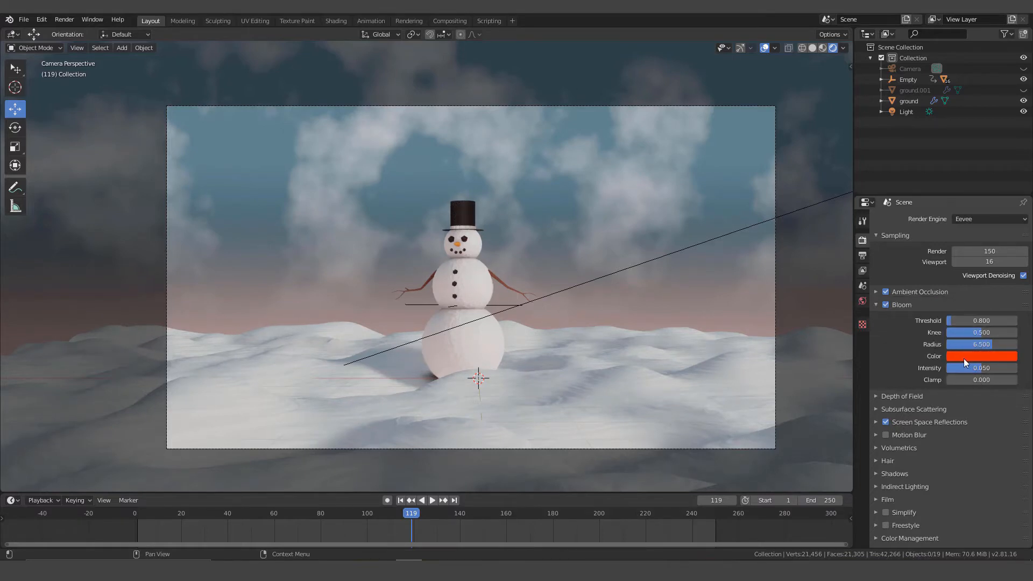
pyautogui.rightClick(964, 356)
pyautogui.click(948, 354)
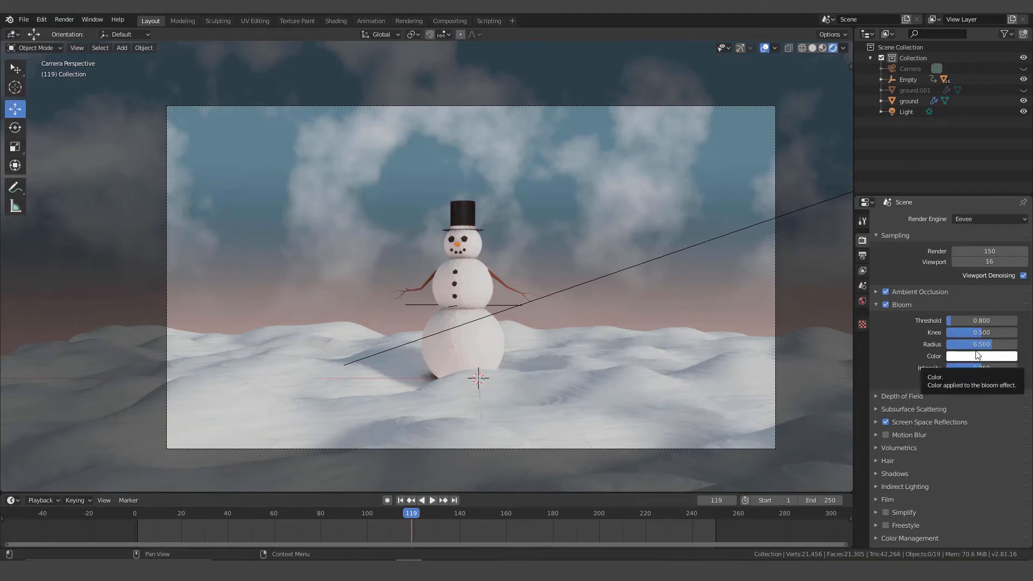
pyautogui.click(887, 305)
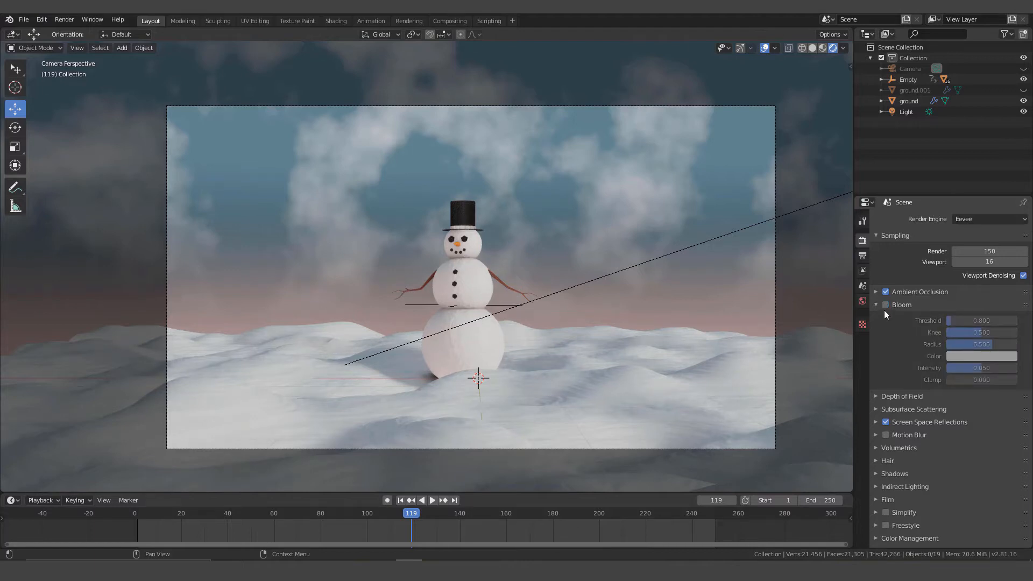
pyautogui.click(875, 305)
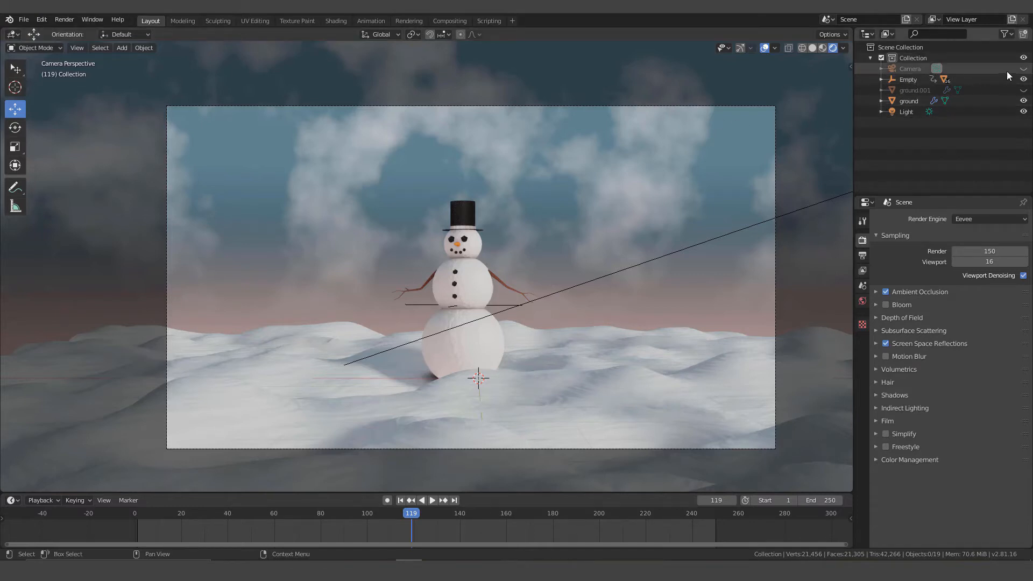
# Unhide and select the Camera object, and show its lens and depth of field settings.
pyautogui.click(1024, 69)
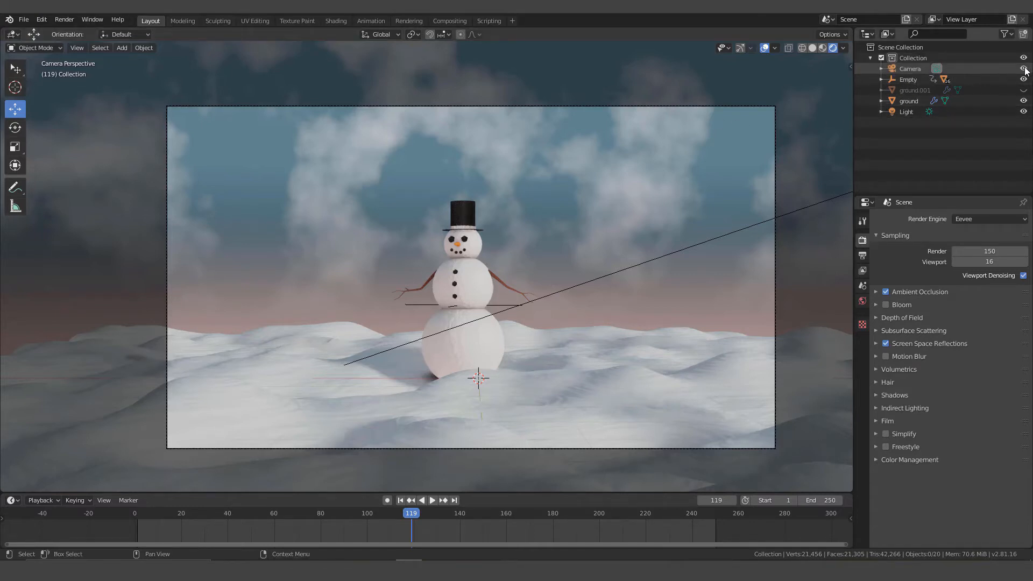
pyautogui.click(915, 68)
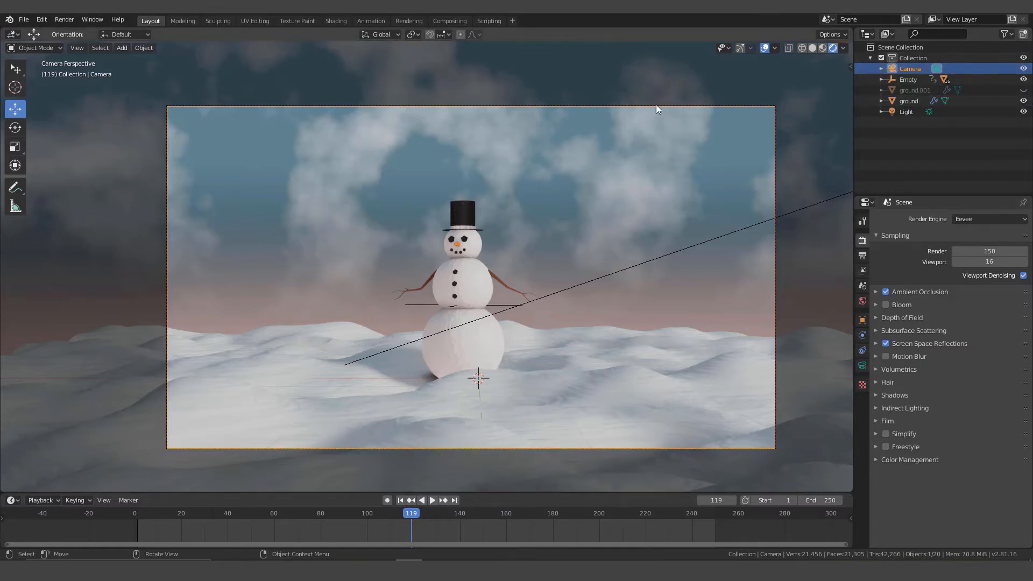
pyautogui.click(863, 366)
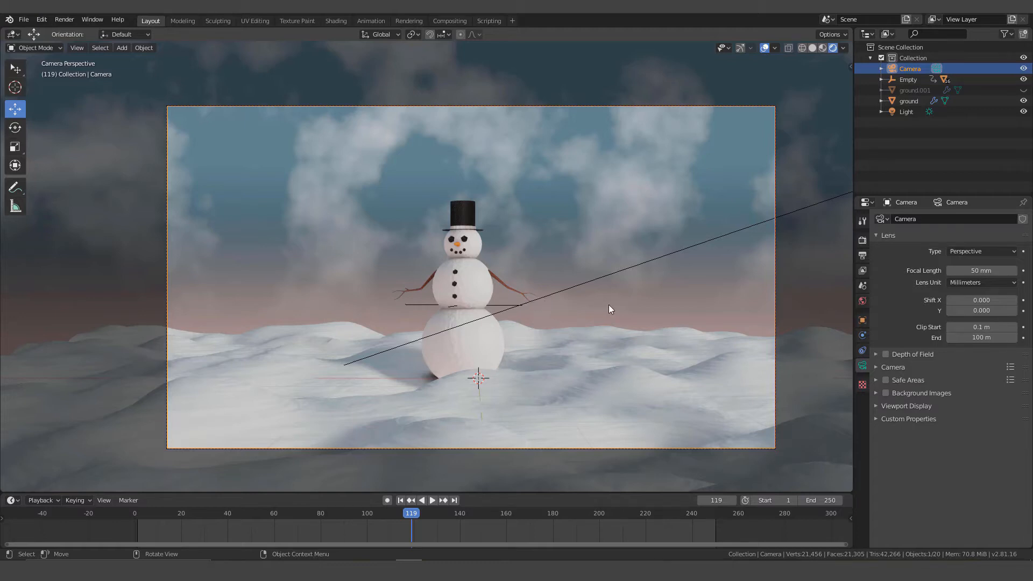
# Return to the scene's render settings and look over the Screen Space Reflections options.
pyautogui.click(863, 240)
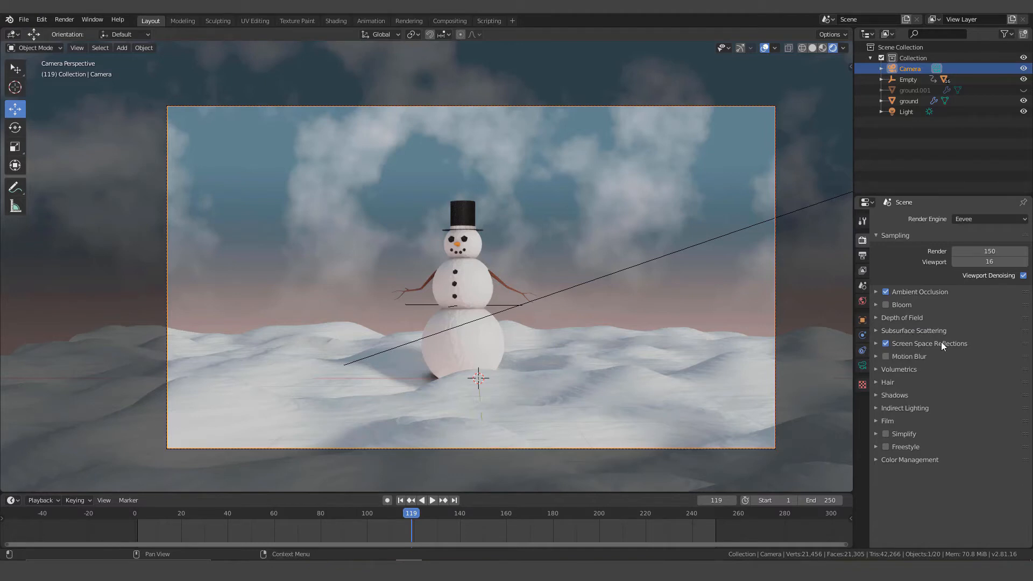
pyautogui.click(876, 344)
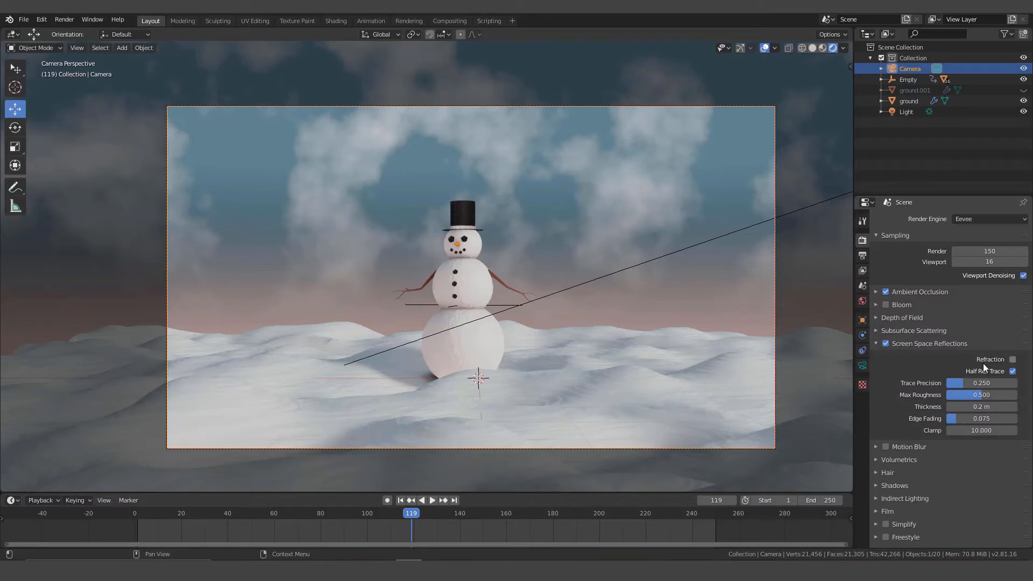
pyautogui.click(876, 343)
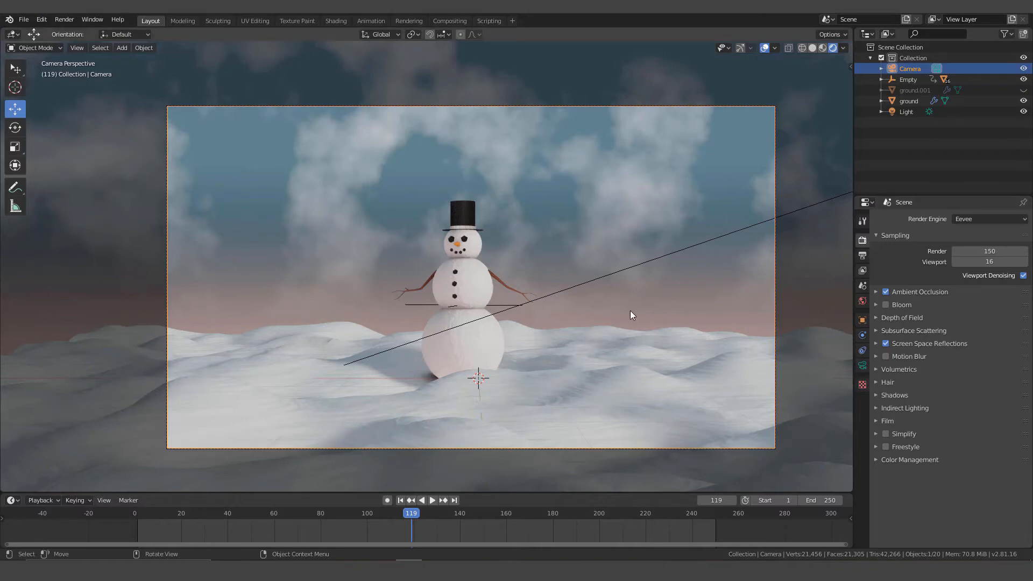
# Set the shadow cascade size to 2048px.
pyautogui.click(878, 396)
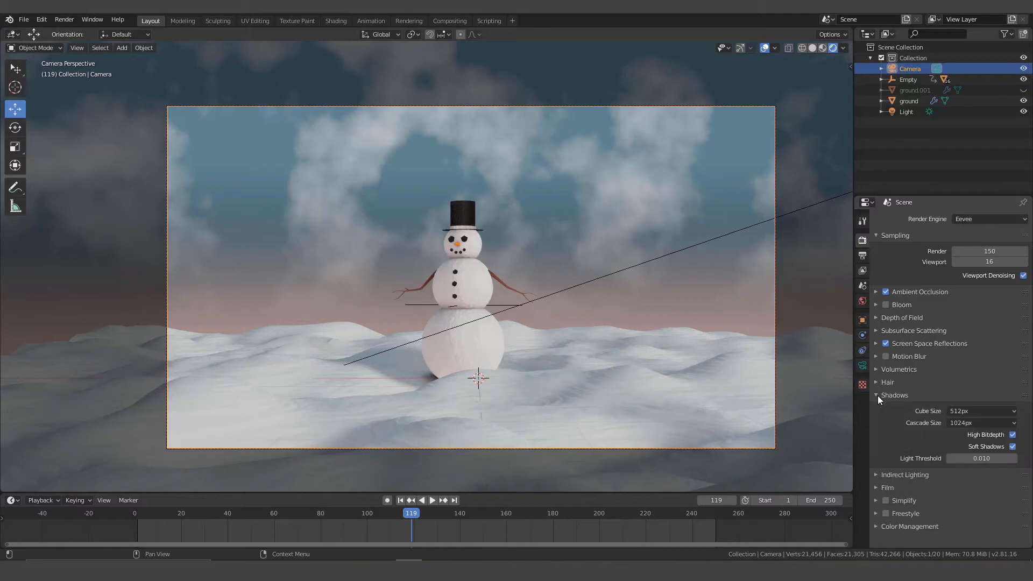
pyautogui.click(980, 422)
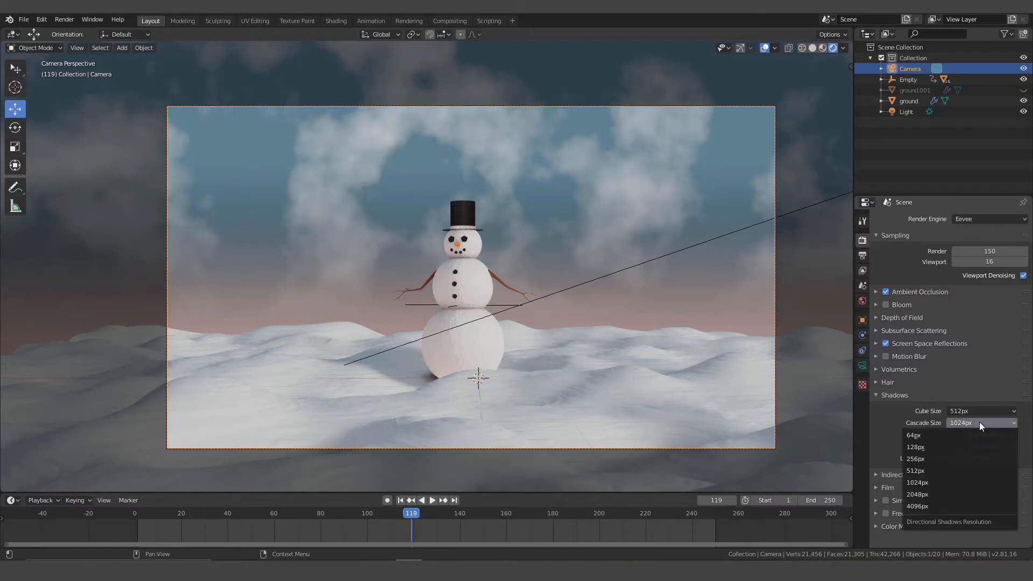
pyautogui.click(926, 495)
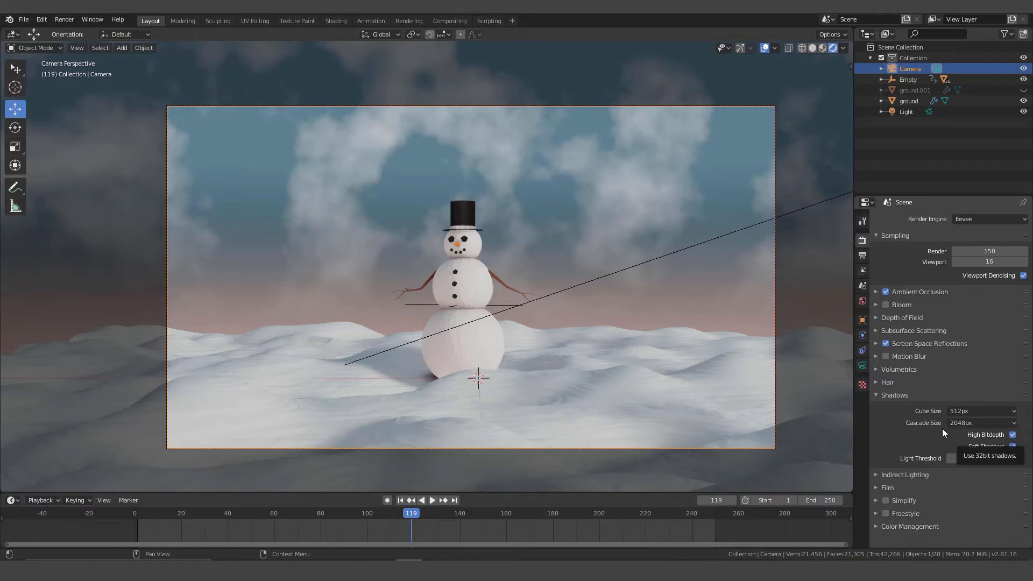
pyautogui.click(875, 395)
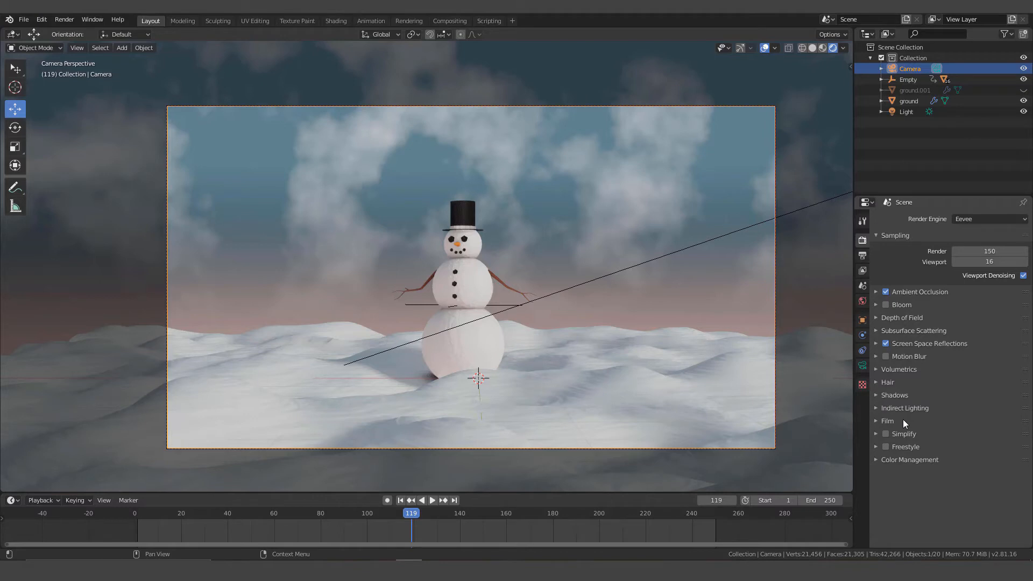
# Examine the Indirect Lighting bake settings and find the Light Probe entry among the objects that can be added.
pyautogui.click(877, 408)
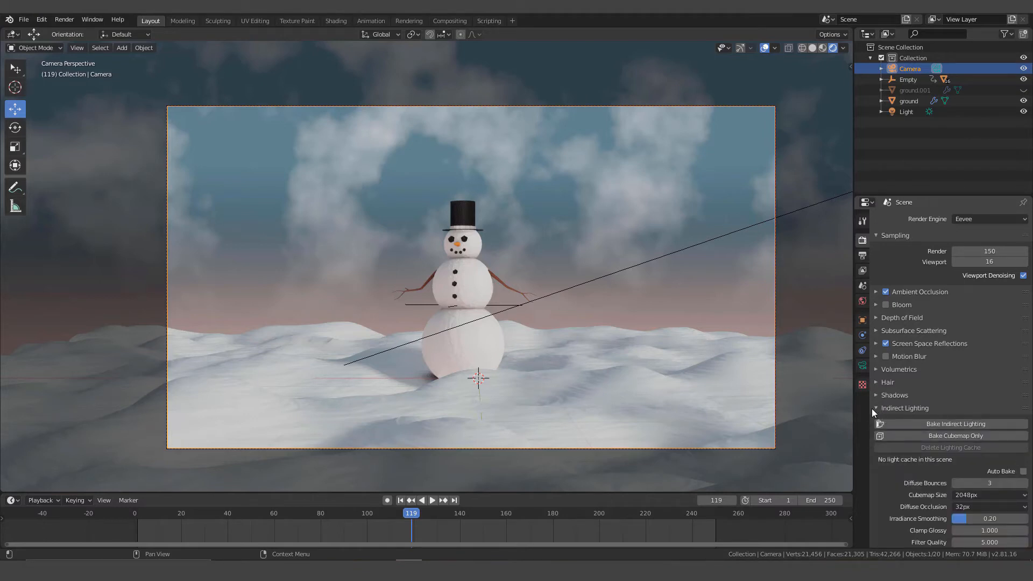
pyautogui.scroll(-3, 934, 445)
pyautogui.scroll(-3, 934, 444)
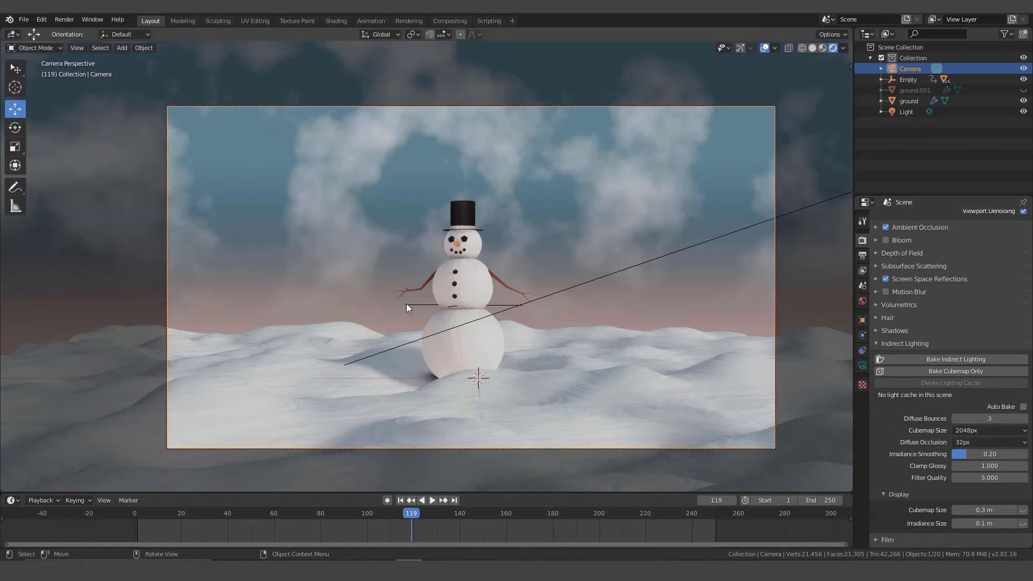
pyautogui.hotkey('shift', 'a')
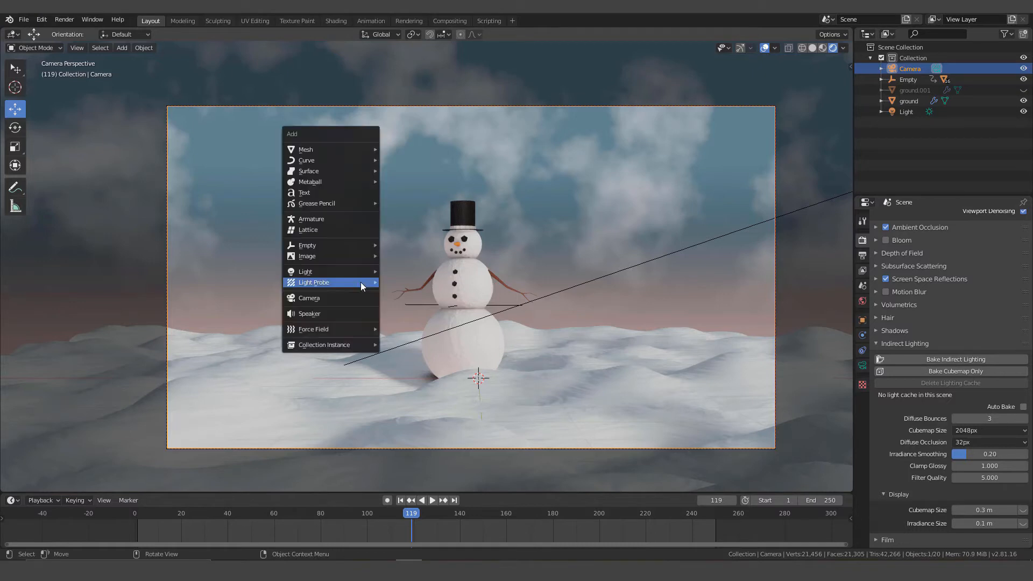
pyautogui.moveTo(360, 282)
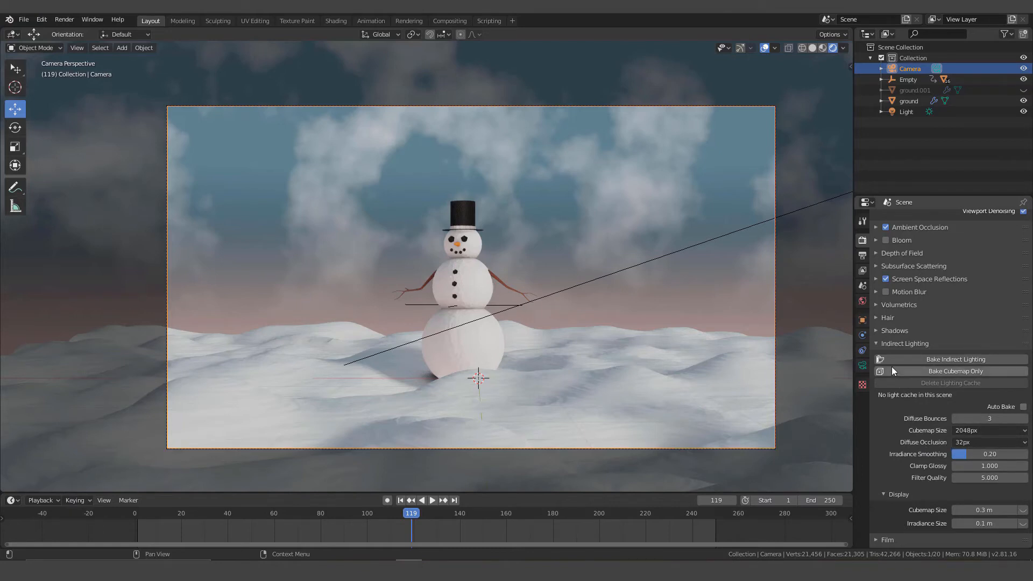
# Set the scene's Color Management look to Medium High Contrast.
pyautogui.click(873, 341)
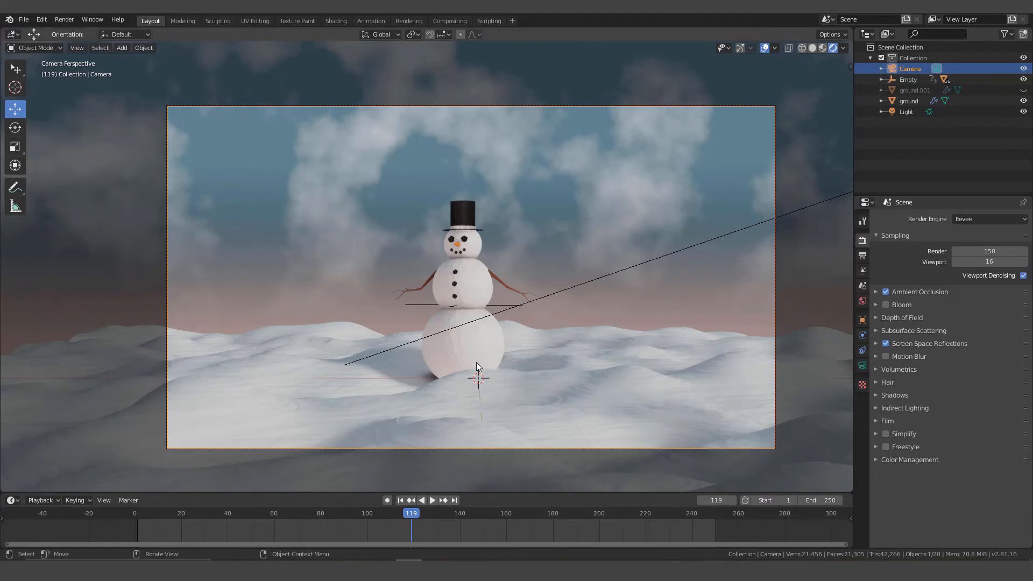
pyautogui.scroll(1, 477, 363)
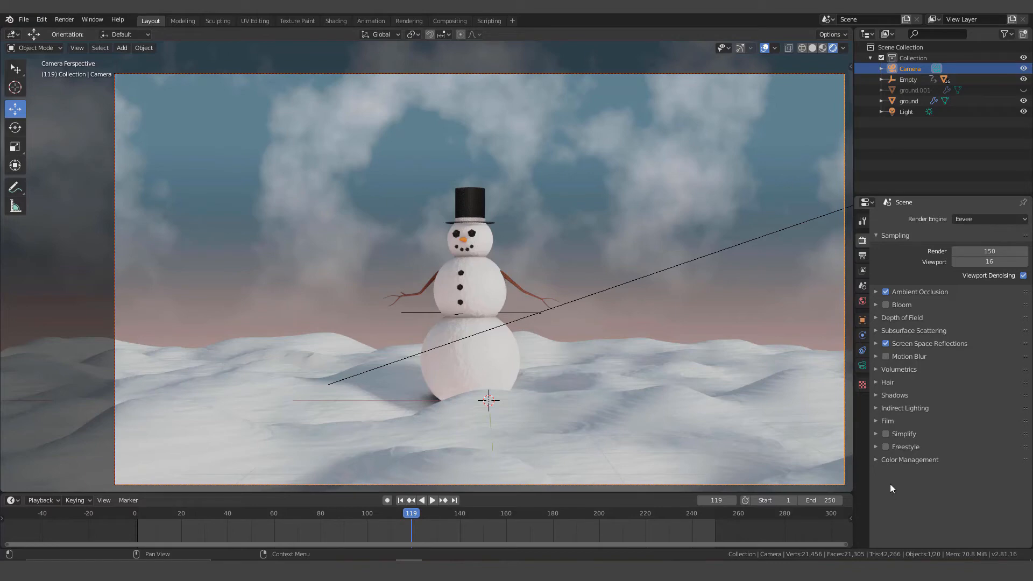
pyautogui.click(875, 460)
pyautogui.scroll(-1, 928, 448)
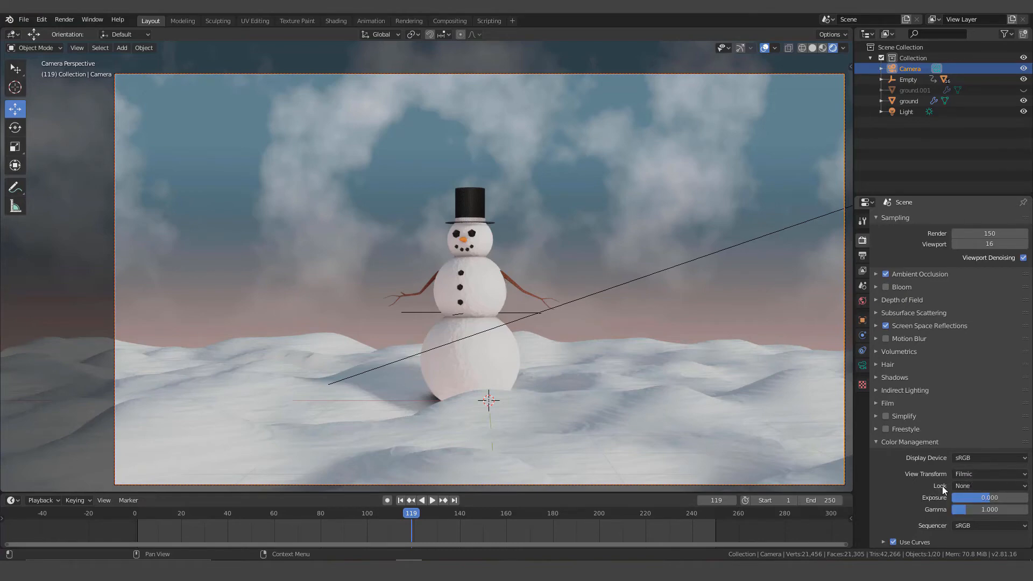
pyautogui.click(979, 486)
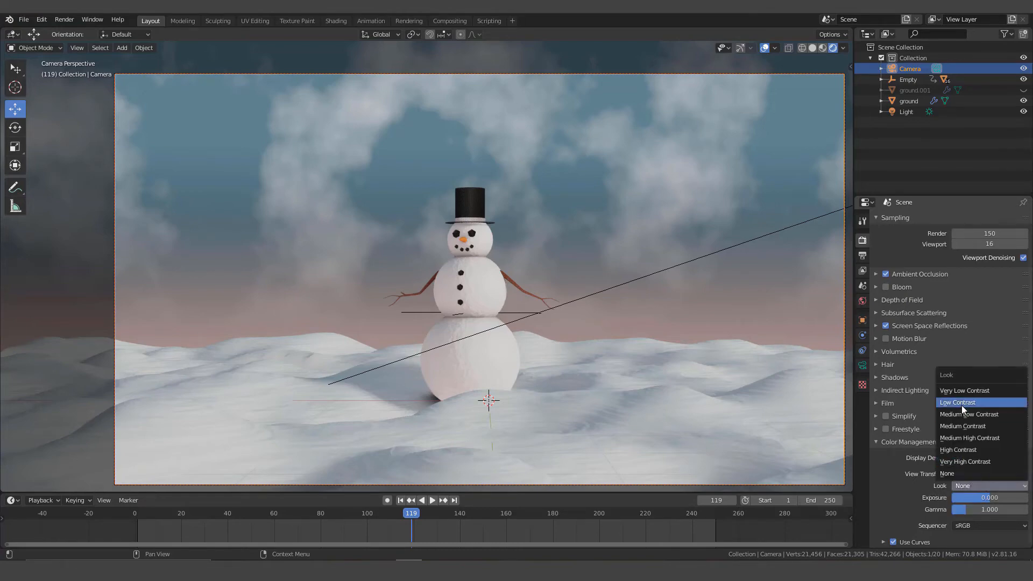
pyautogui.click(964, 438)
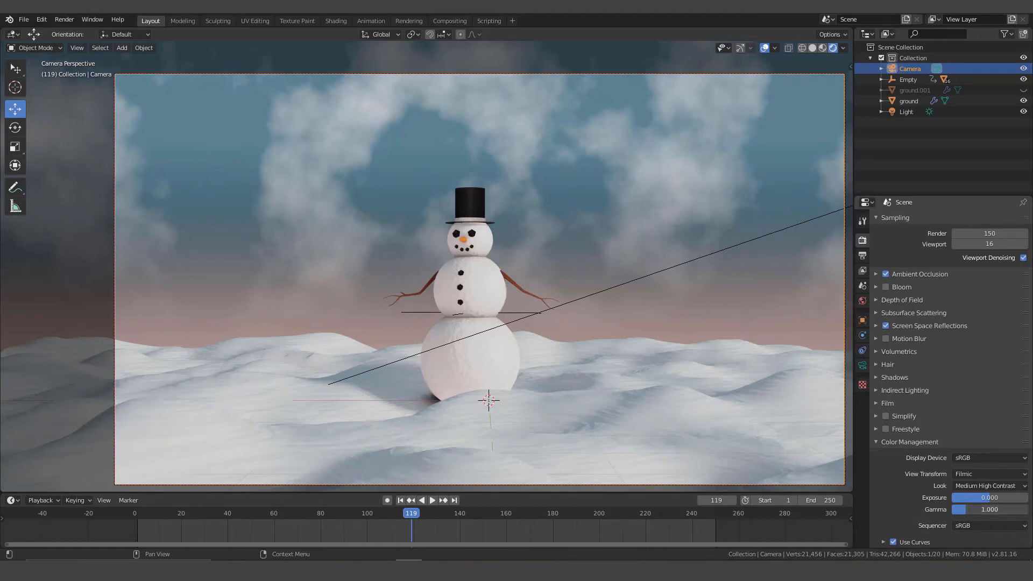
# Lower the Color Management gamma to 0.826 and check the effect on the snowman in the camera view.
pyautogui.moveTo(968, 509); pyautogui.dragTo(957, 509)
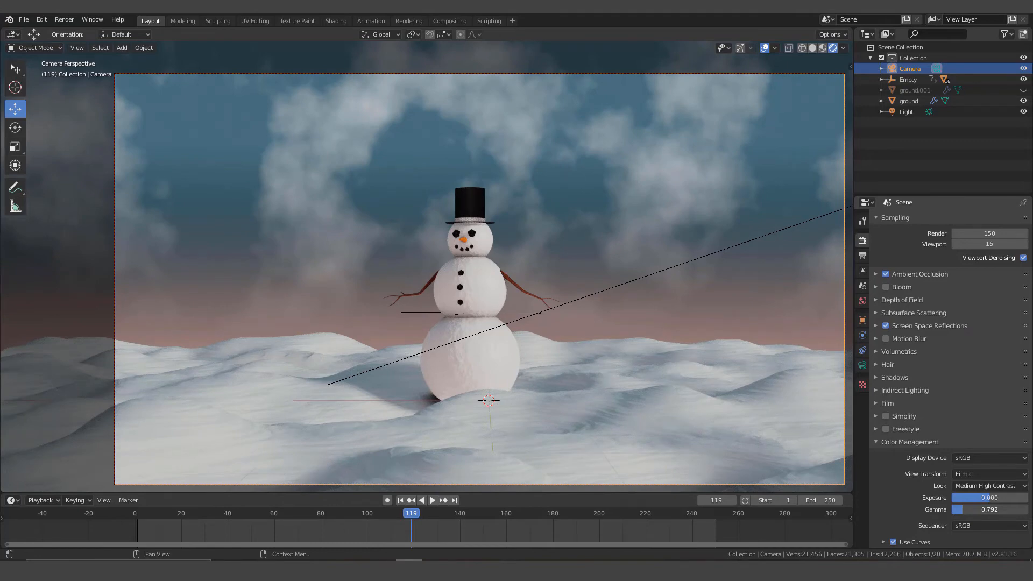
pyautogui.moveTo(958, 509); pyautogui.dragTo(960, 509)
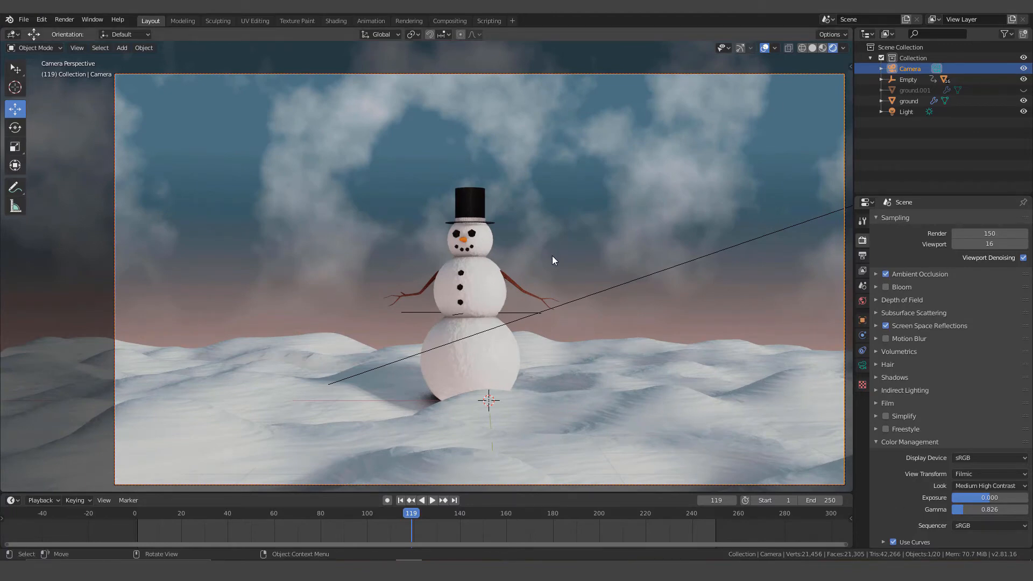
pyautogui.scroll(1, 462, 136)
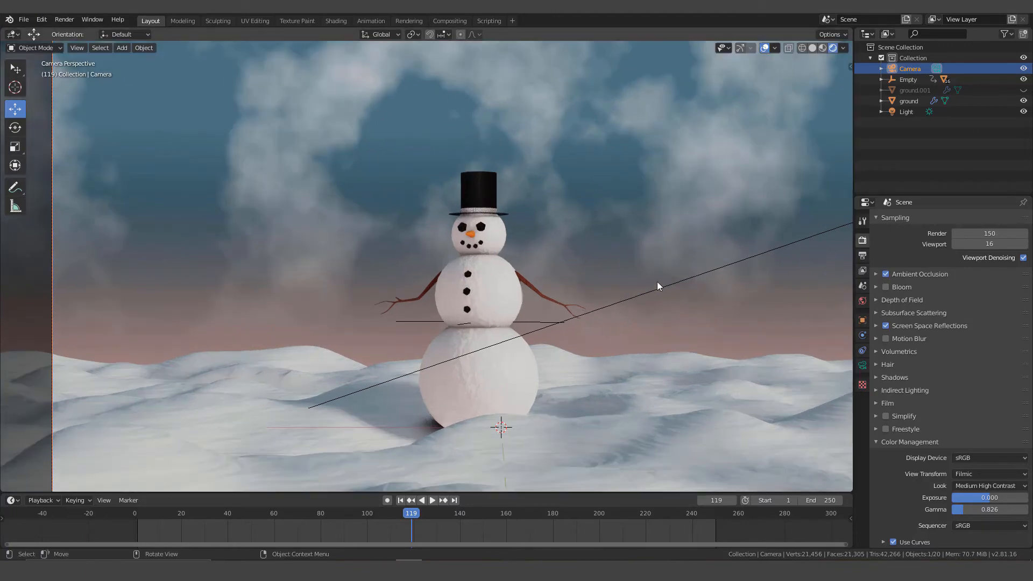
pyautogui.scroll(-2, 650, 274)
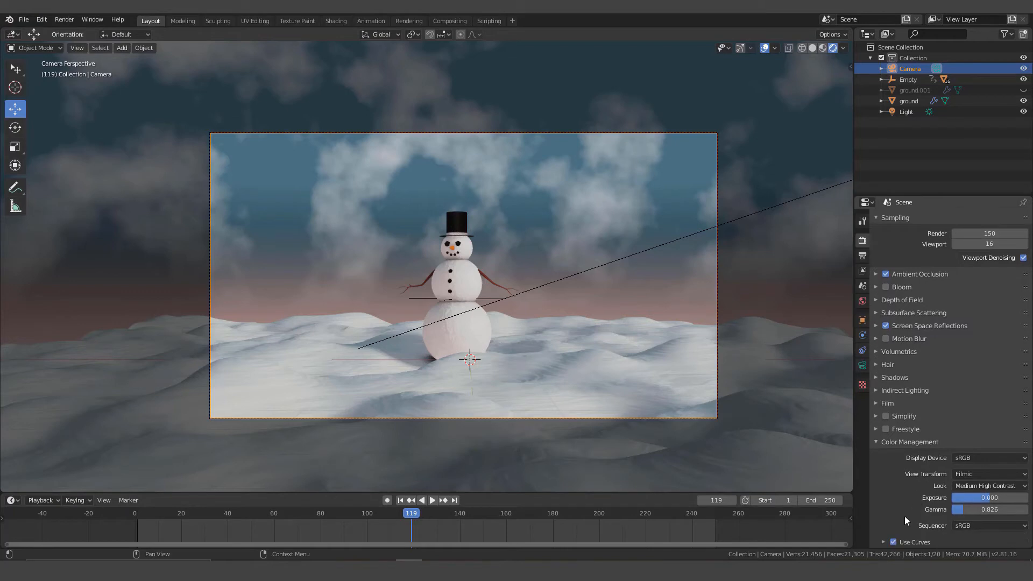
# Shape the Color Management curve, placing the upper control point at about X 0.684, Y 0.756 and slightly shifting the lower point.
pyautogui.click(883, 542)
pyautogui.scroll(-8, 912, 488)
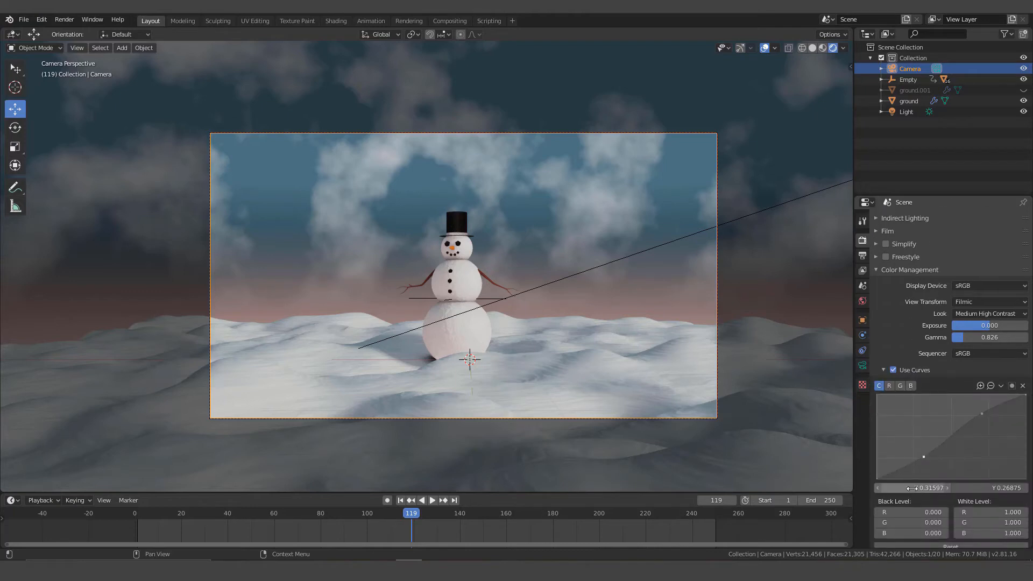
pyautogui.scroll(-1, 912, 488)
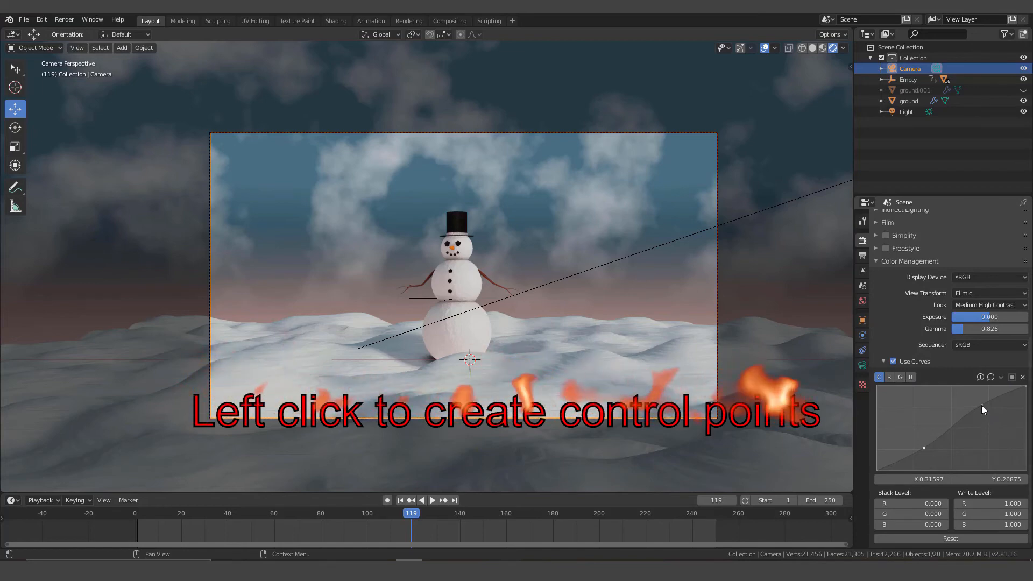
pyautogui.moveTo(981, 405); pyautogui.dragTo(987, 412)
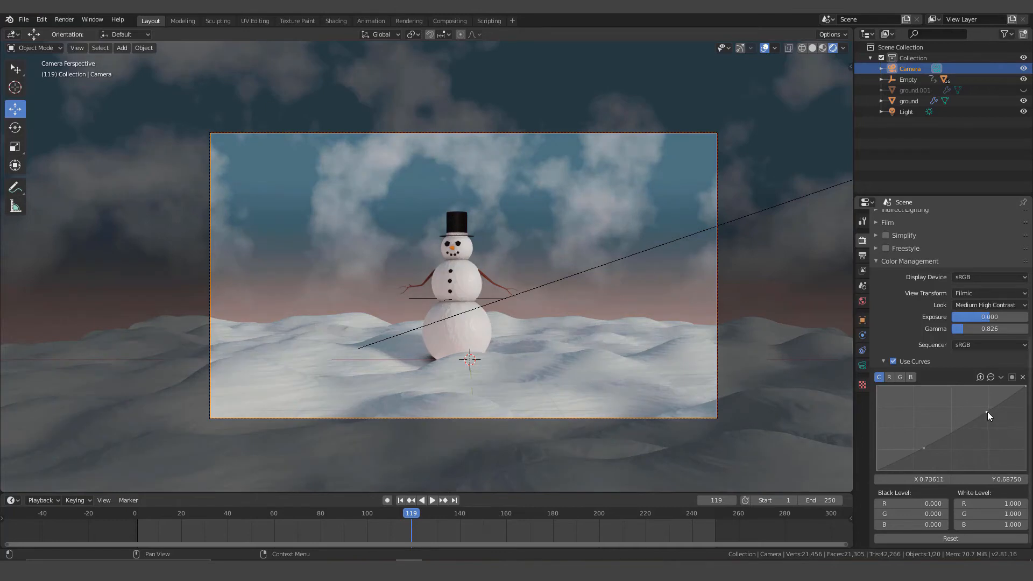
pyautogui.moveTo(987, 412); pyautogui.dragTo(980, 406)
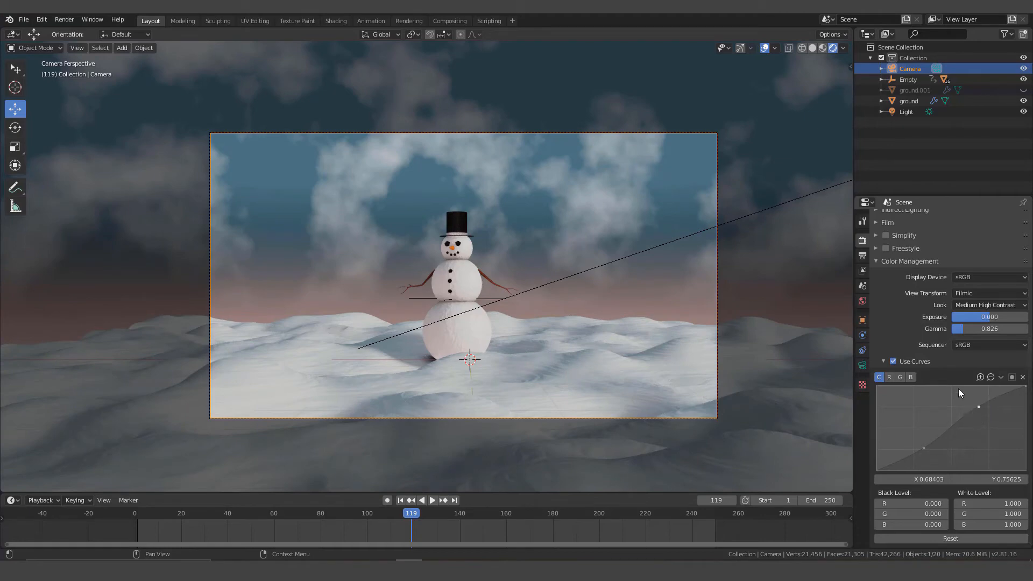
pyautogui.click(923, 450)
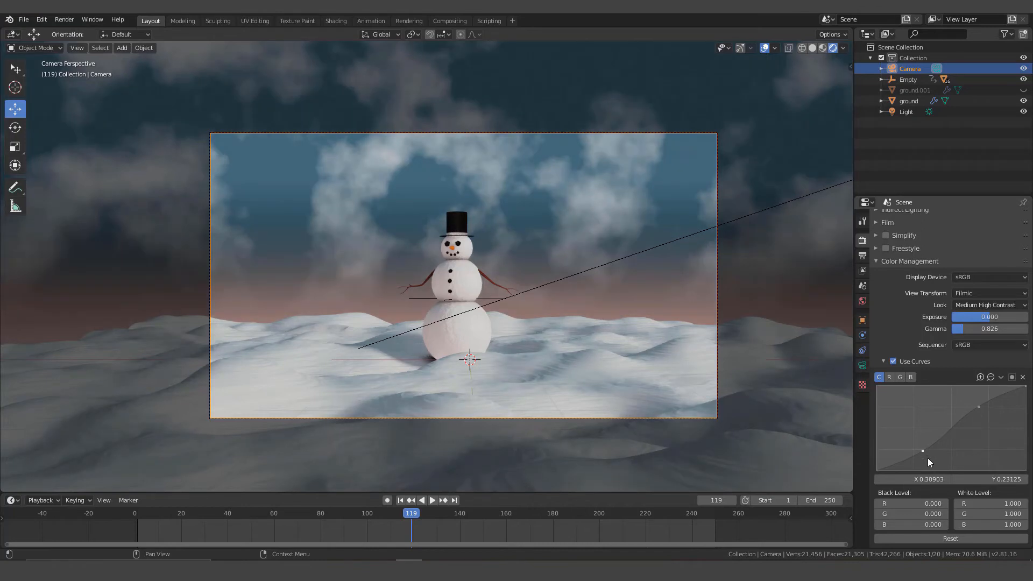
pyautogui.moveTo(922, 451); pyautogui.dragTo(918, 449)
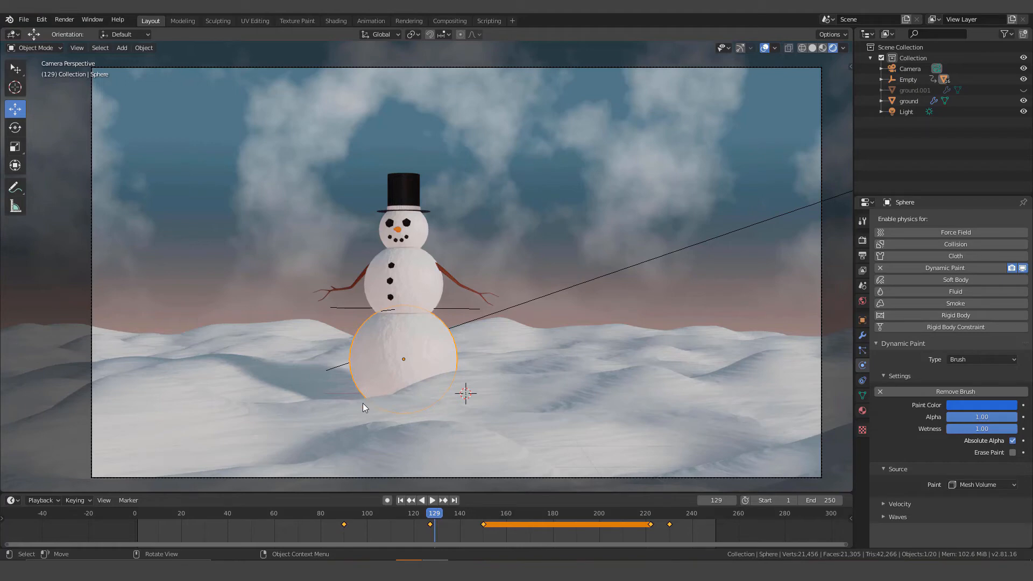
# Remove the Dynamic Paint canvas from the ground and the Dynamic Paint brush from the snowman's bottom sphere.
pyautogui.click(533, 371)
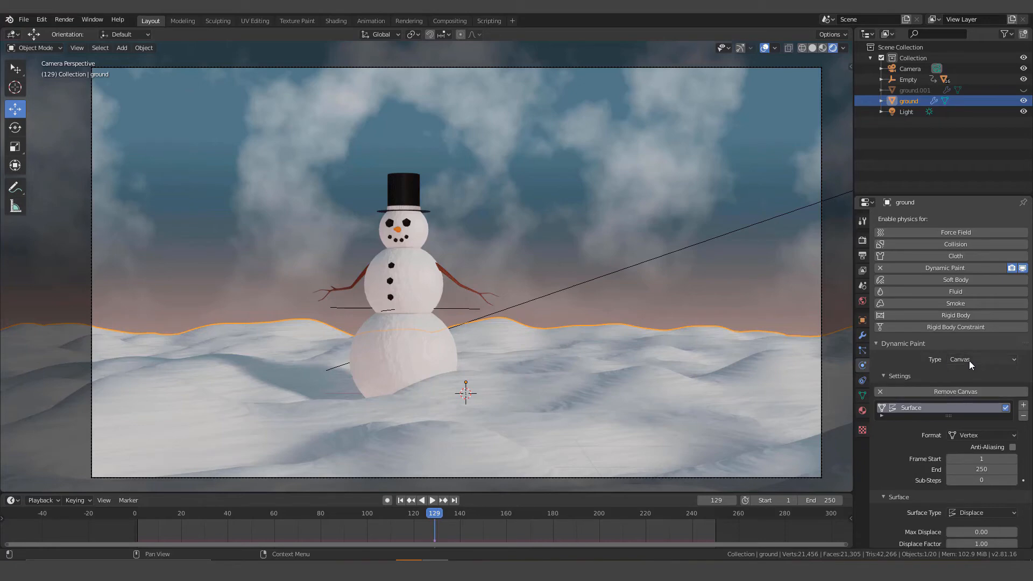
pyautogui.click(939, 392)
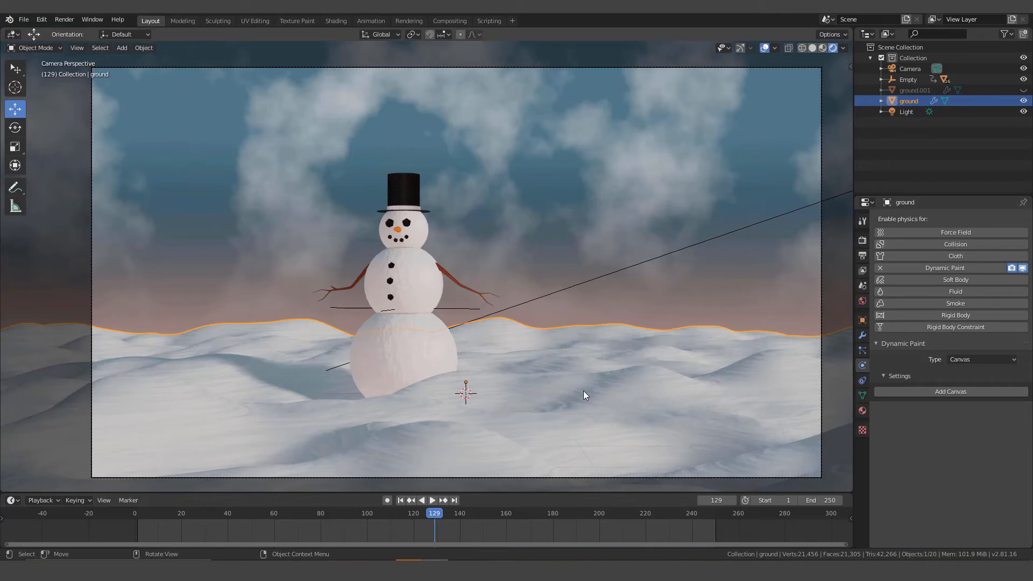
pyautogui.click(400, 355)
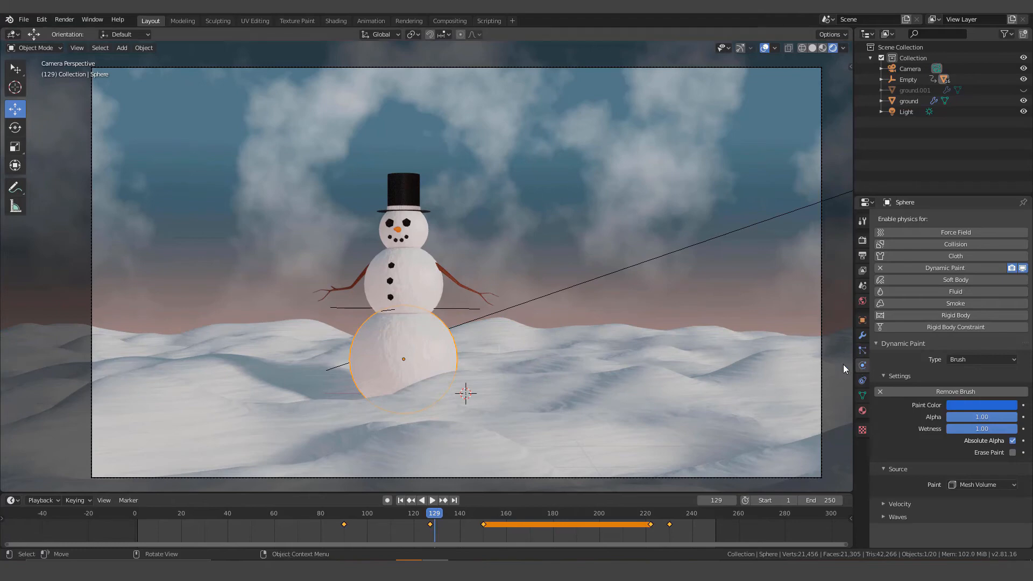
pyautogui.click(941, 392)
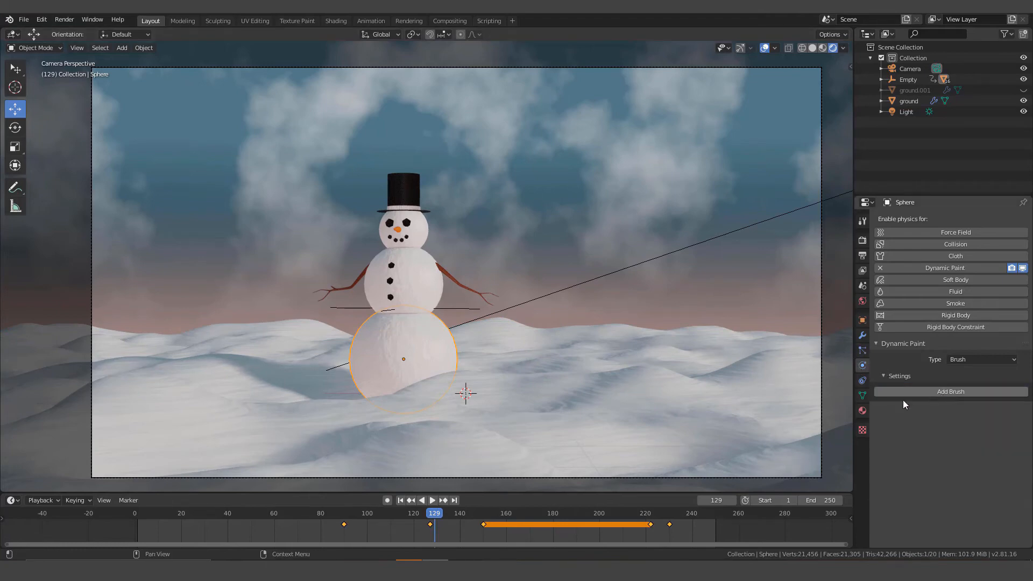
# Raise the ground about 0.15 m along the global Z axis.
pyautogui.click(535, 384)
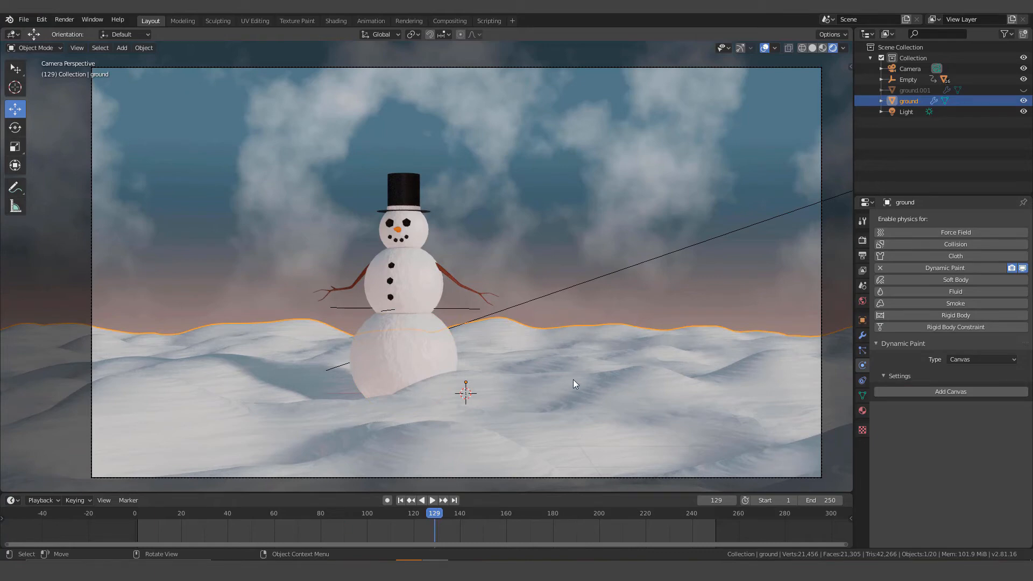
pyautogui.press('g')
pyautogui.press('z')
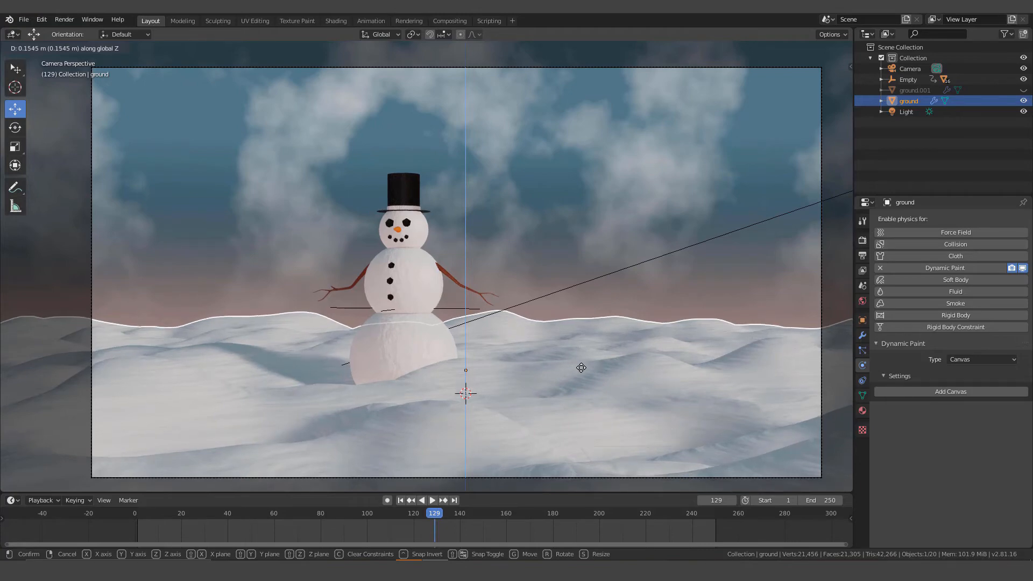
pyautogui.click(581, 368)
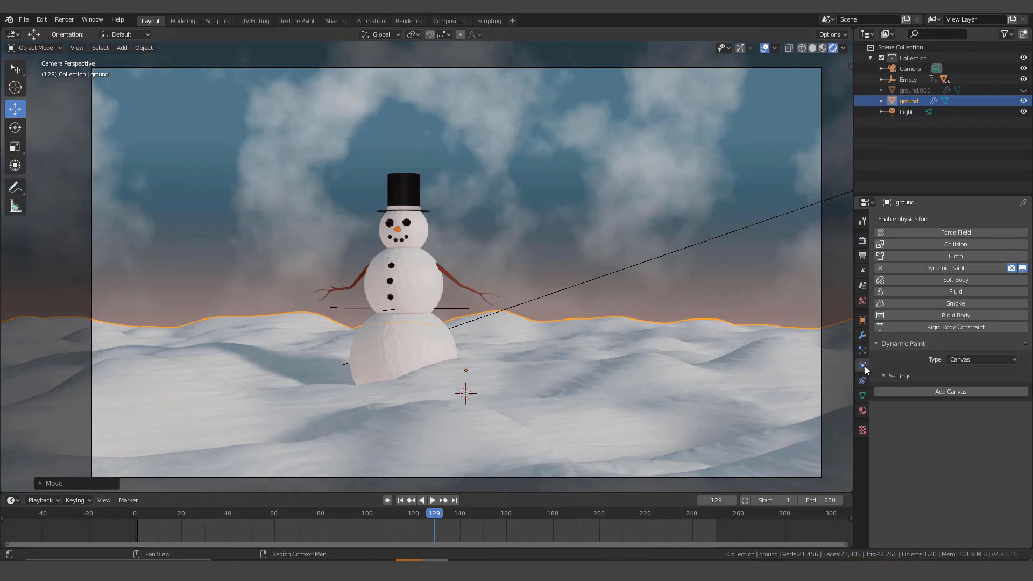
# Add a Dynamic Paint canvas with the Displace surface type to the ground and a brush to the snowman's bottom sphere.
pyautogui.click(927, 392)
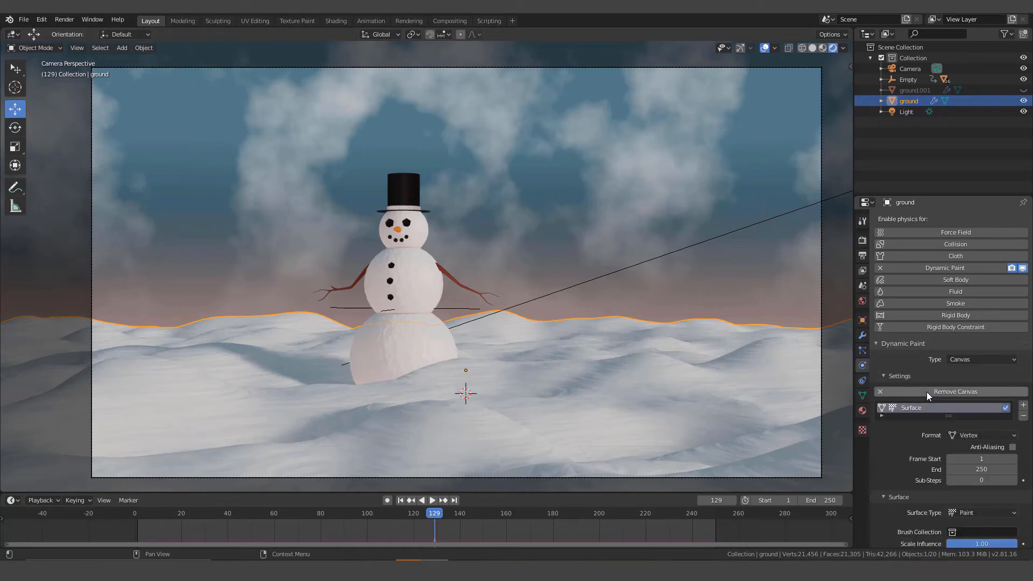
pyautogui.scroll(-3, 919, 460)
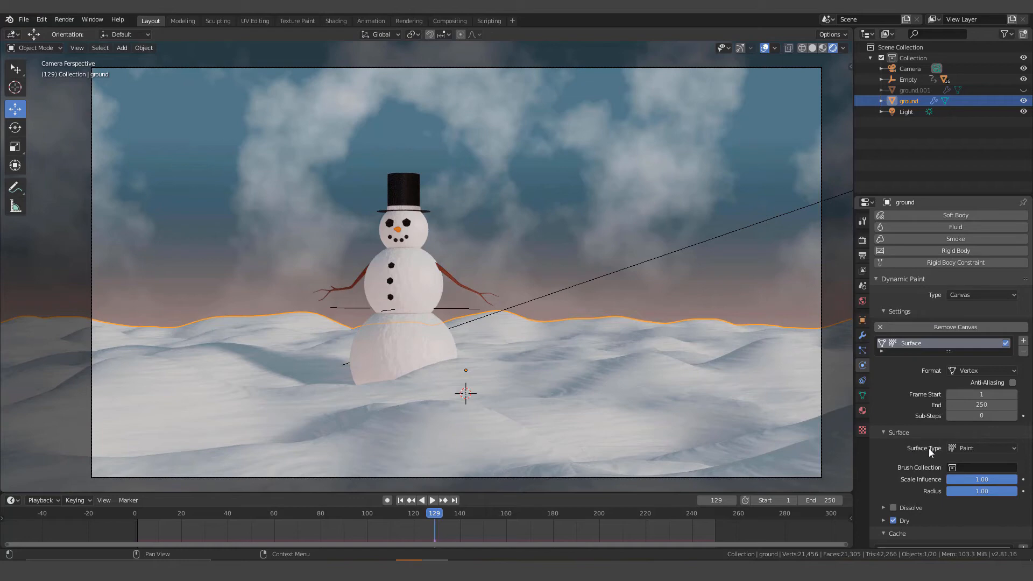
pyautogui.click(979, 446)
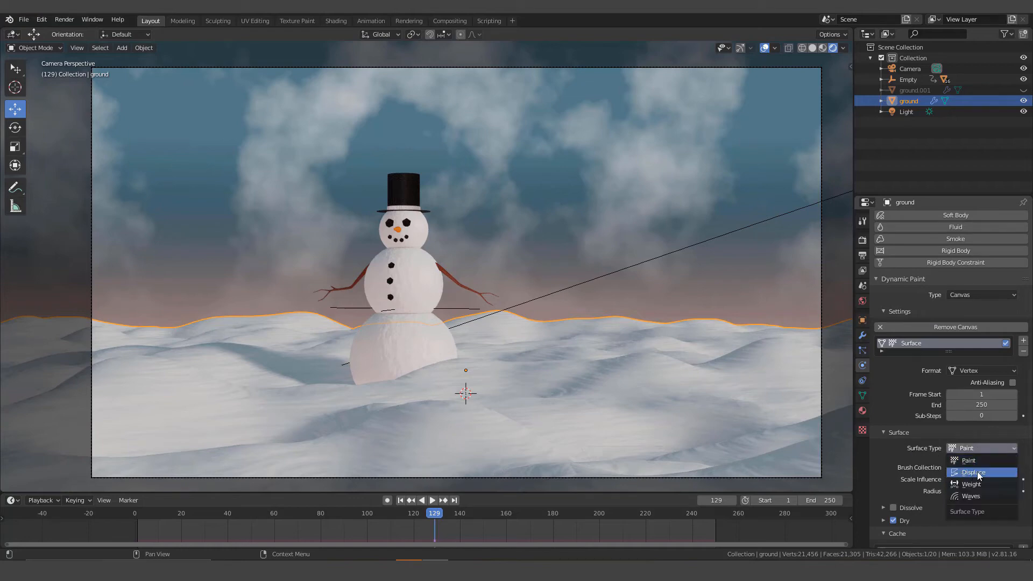
pyautogui.click(978, 471)
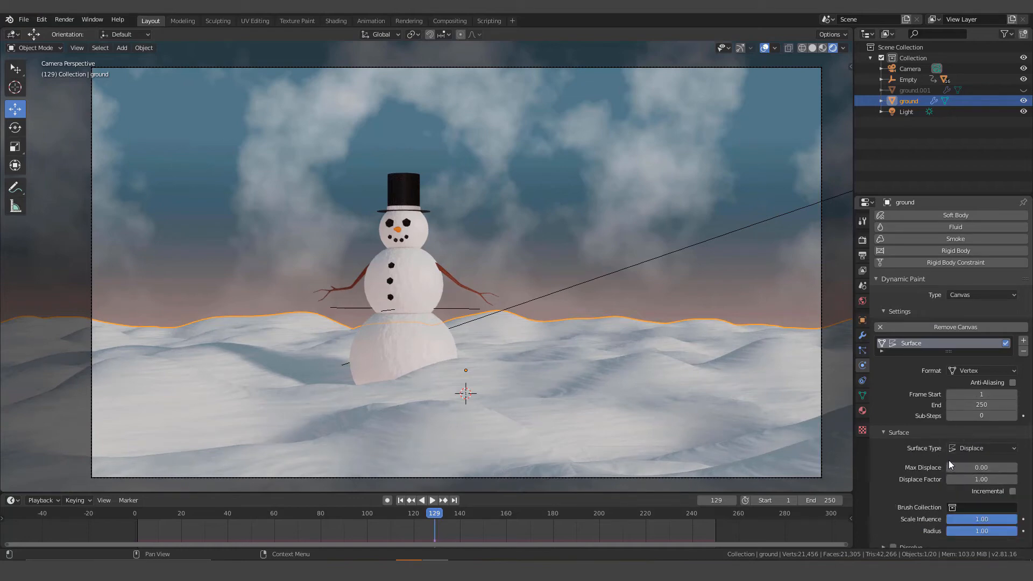
pyautogui.click(405, 353)
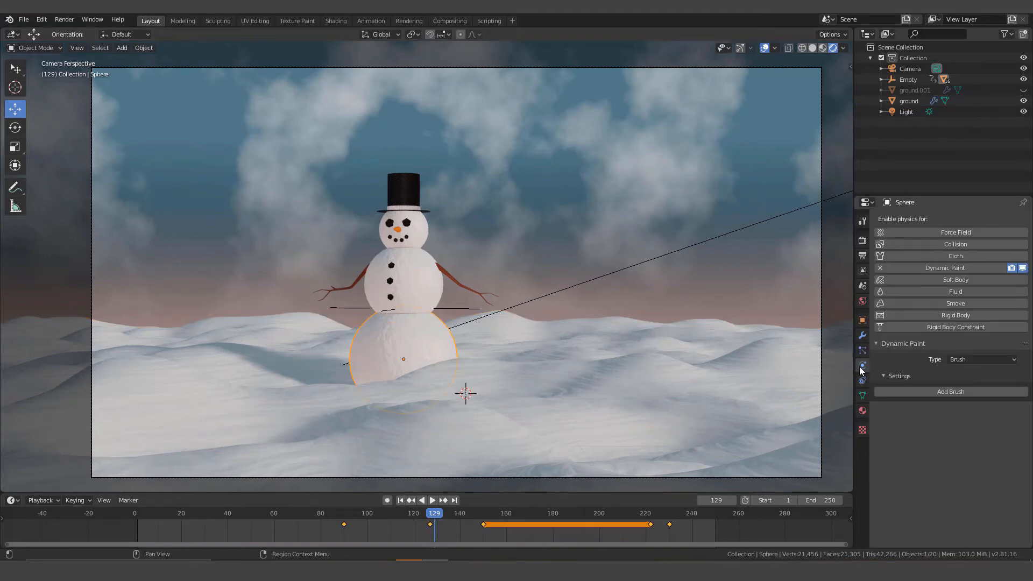
pyautogui.click(948, 392)
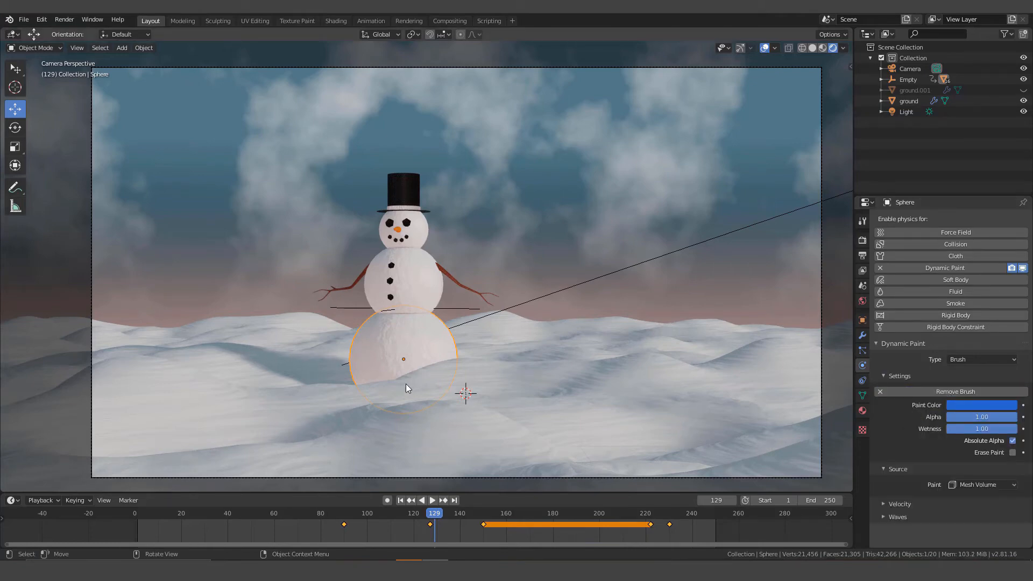
# Play the animation from the first frame to check how the snowman displaces the snow, and stop it.
pyautogui.click(401, 501)
pyautogui.click(433, 500)
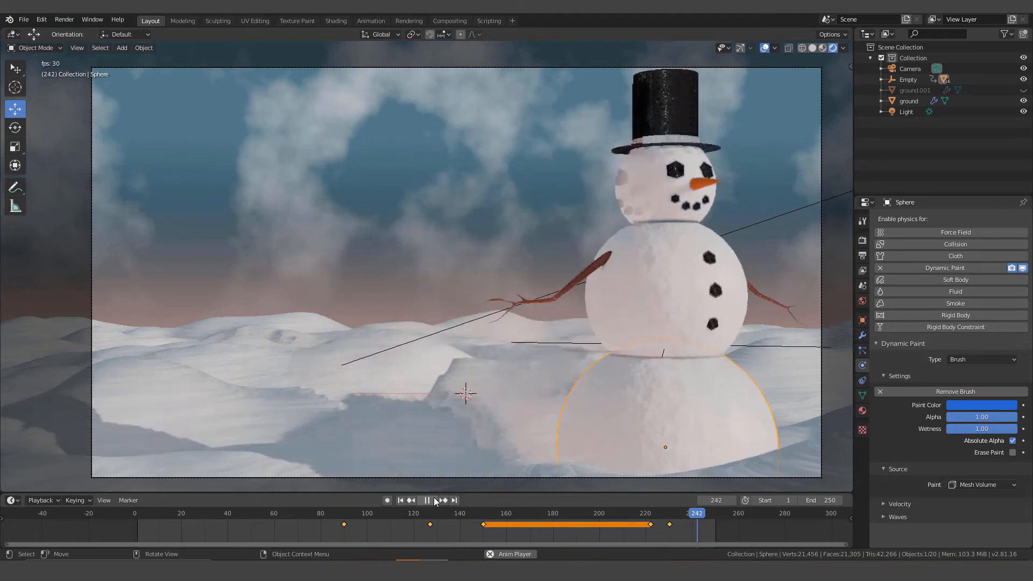
pyautogui.click(434, 500)
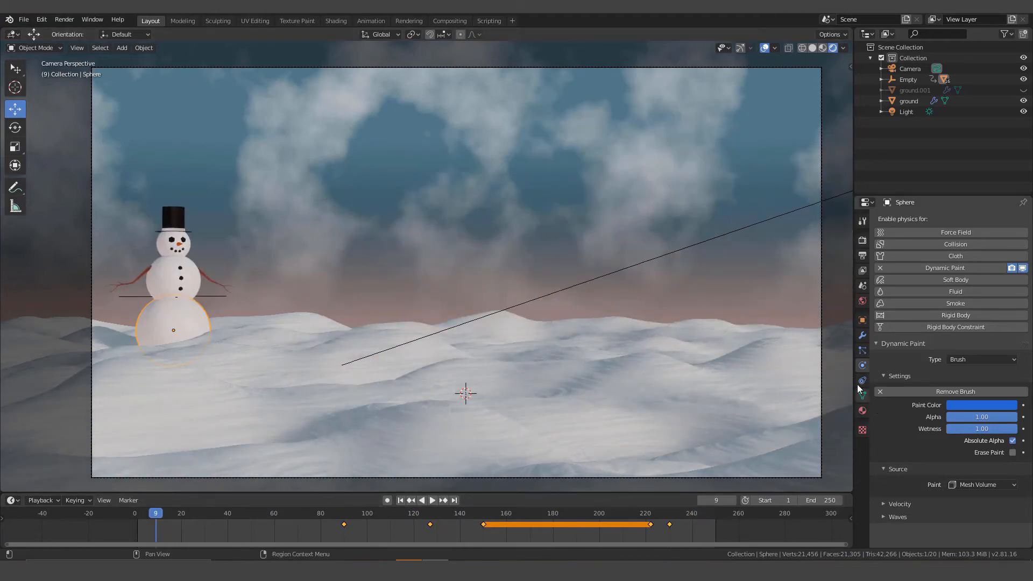
# Bake all dynamics from the ground's Dynamic Paint cache and play back the animation to check the baked snow trail.
pyautogui.click(582, 361)
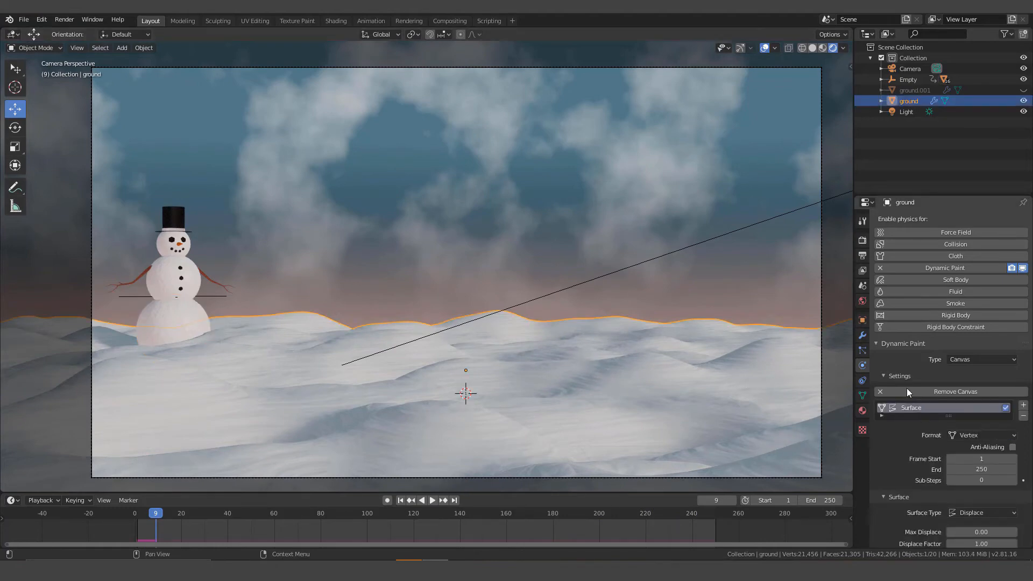
pyautogui.scroll(-6, 913, 449)
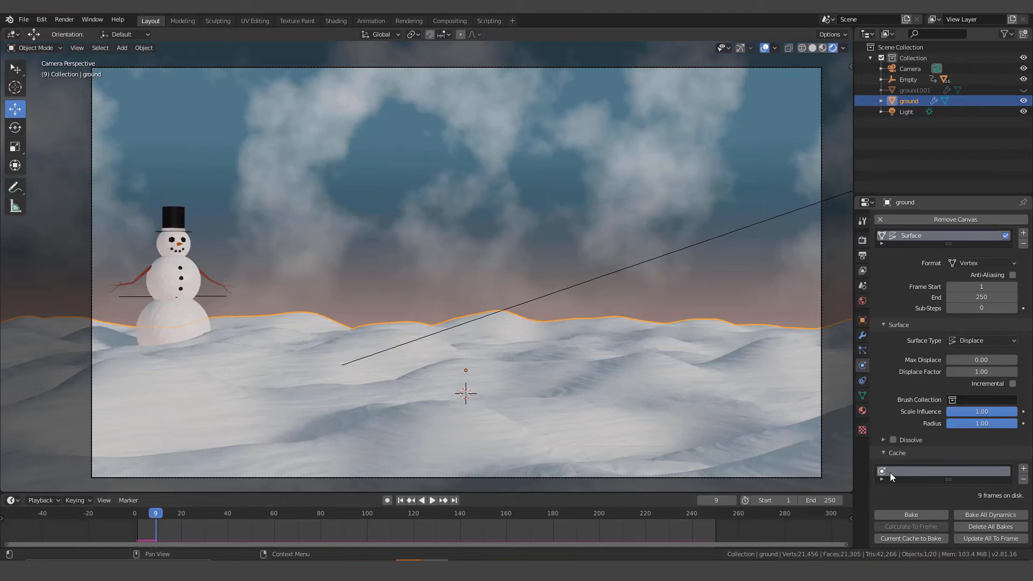
pyautogui.click(983, 515)
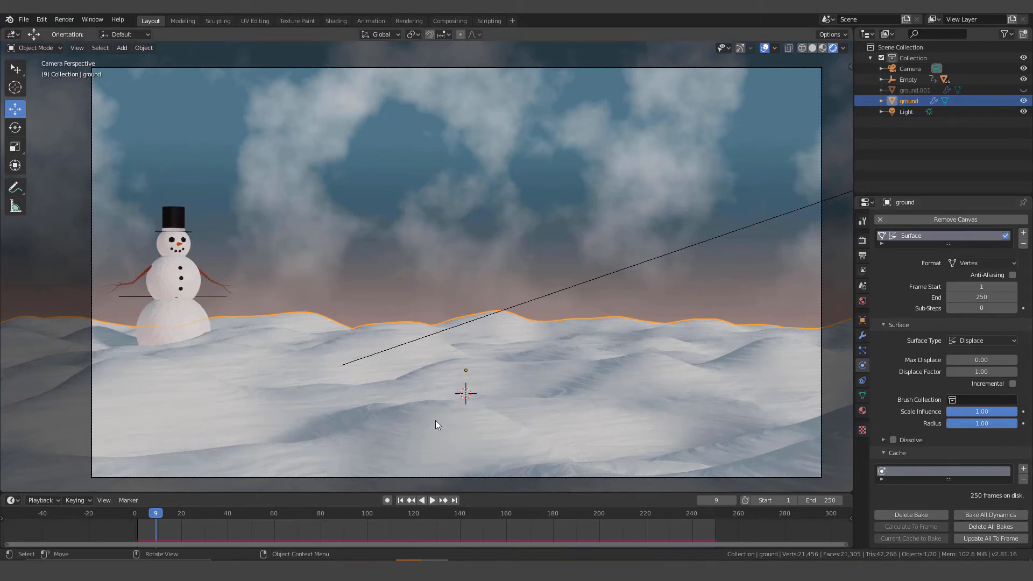
pyautogui.click(431, 500)
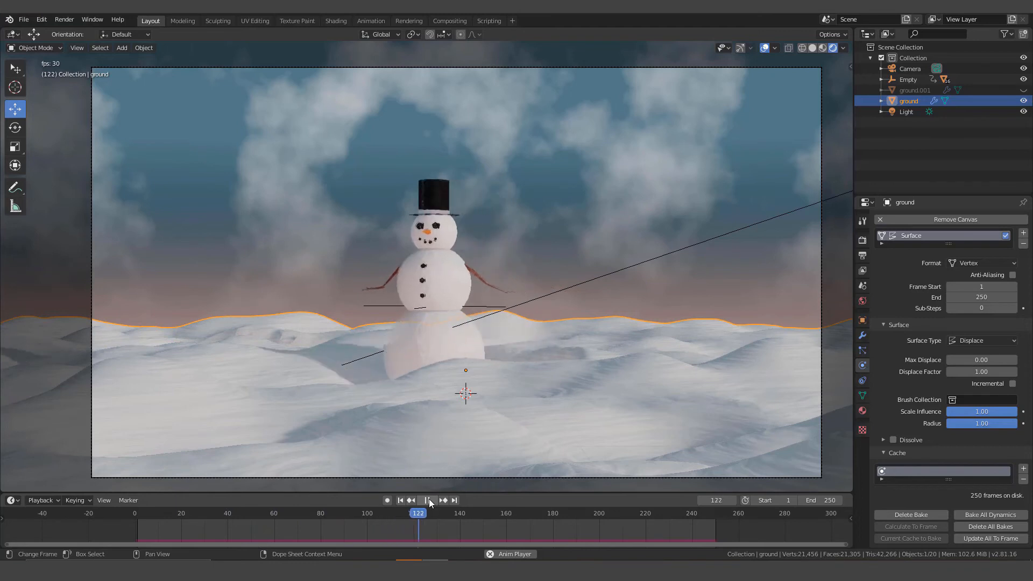
pyautogui.click(428, 499)
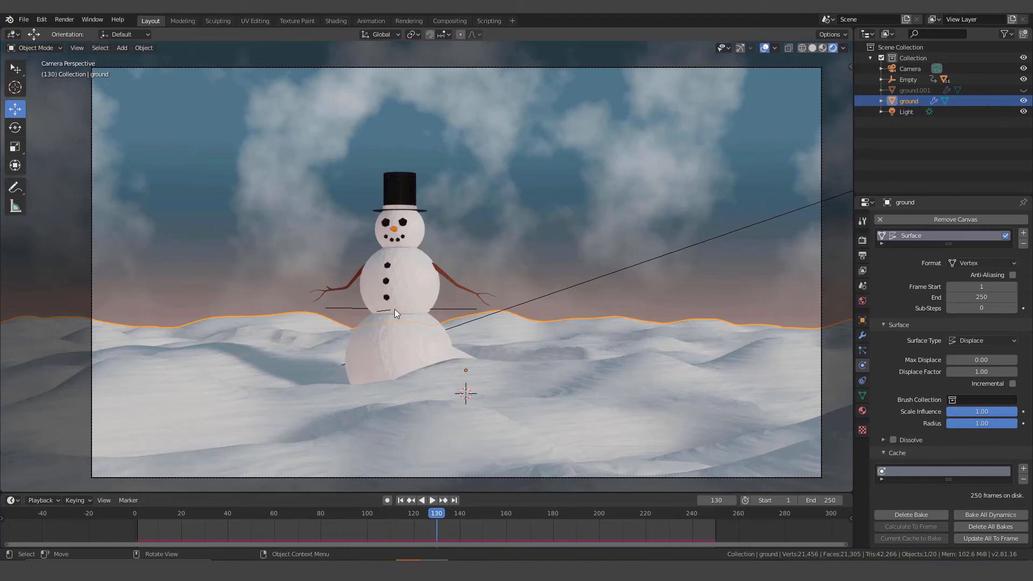
# Change the scene's sun light to an Area light with a power of 1500 W.
pyautogui.scroll(-1, 395, 309)
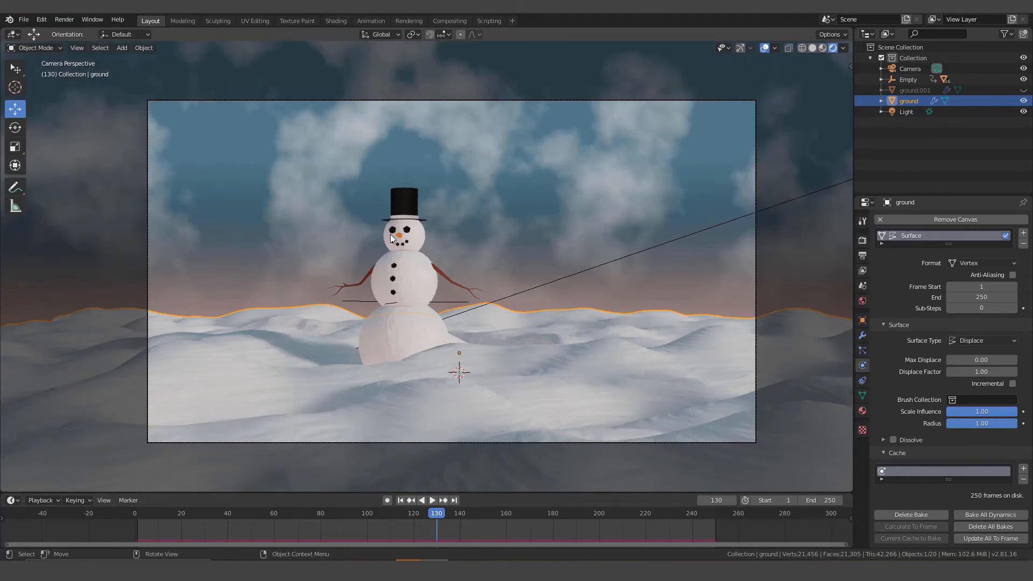
pyautogui.scroll(1, 419, 271)
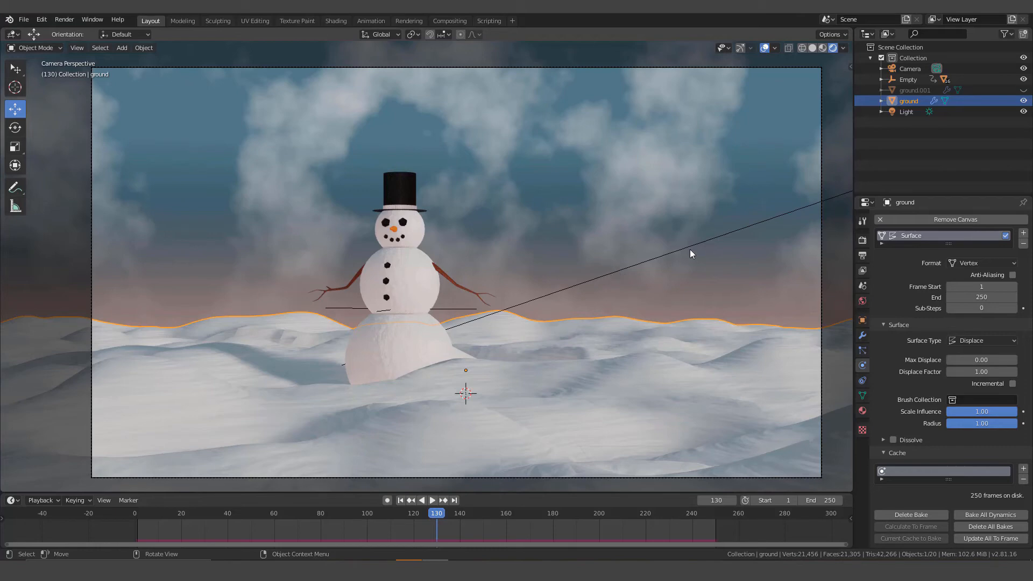
pyautogui.click(651, 264)
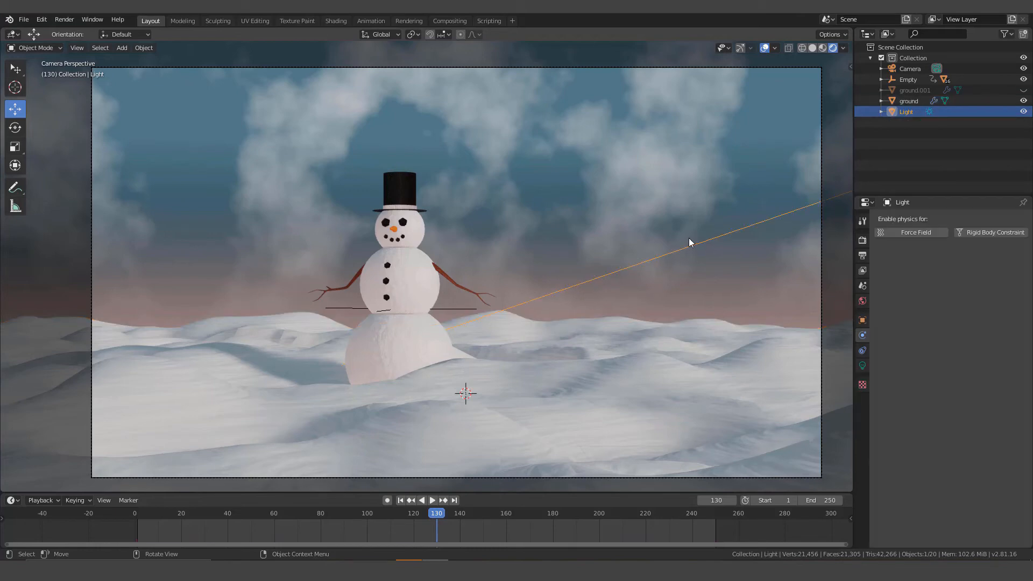
pyautogui.click(863, 365)
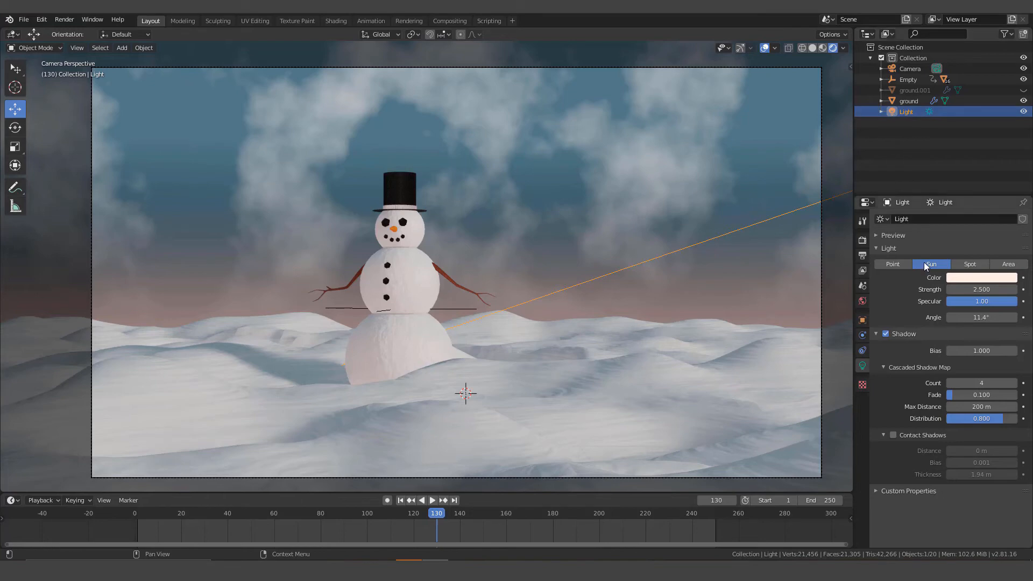
pyautogui.click(1008, 265)
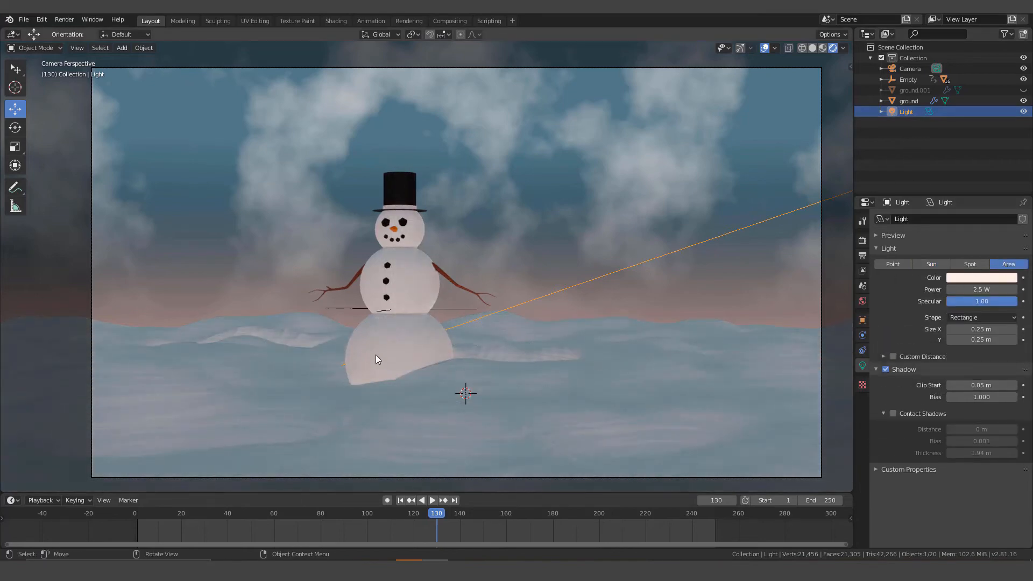
pyautogui.moveTo(979, 290); pyautogui.dragTo(979, 288)
pyautogui.click(979, 290)
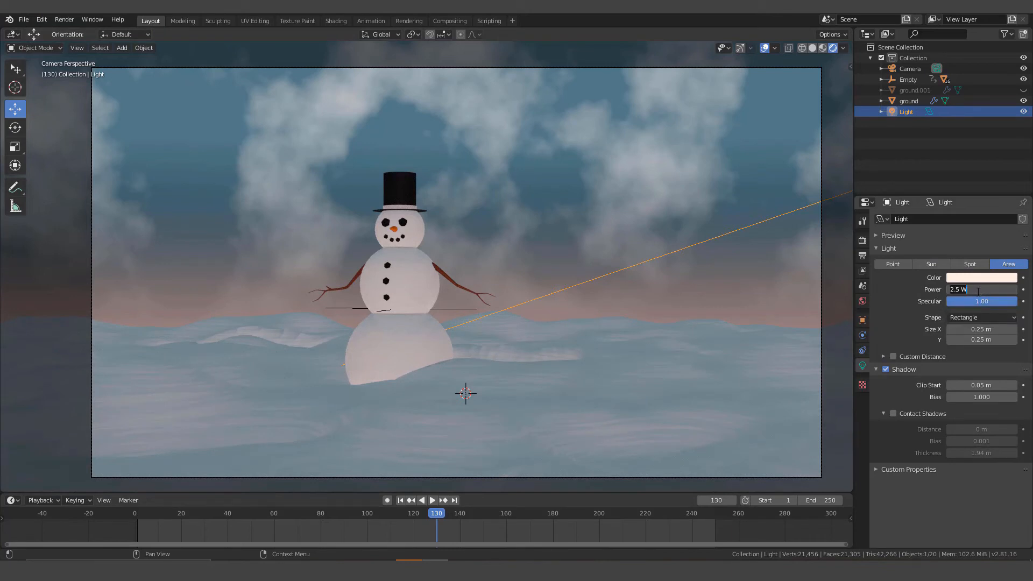
pyautogui.press('BackSpace')
pyautogui.write('1500')
pyautogui.press('Return')
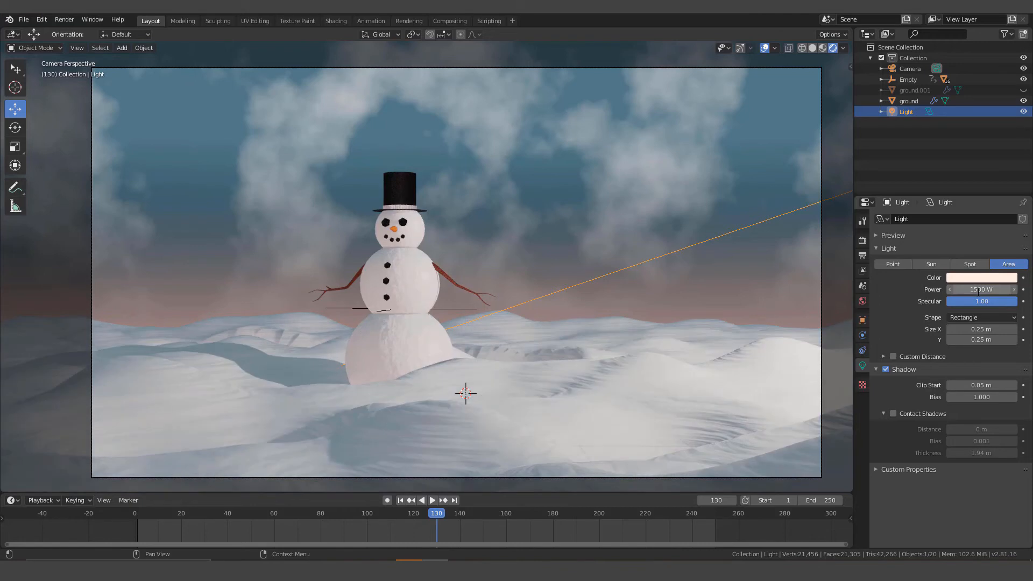
pyautogui.scroll(-1, 413, 364)
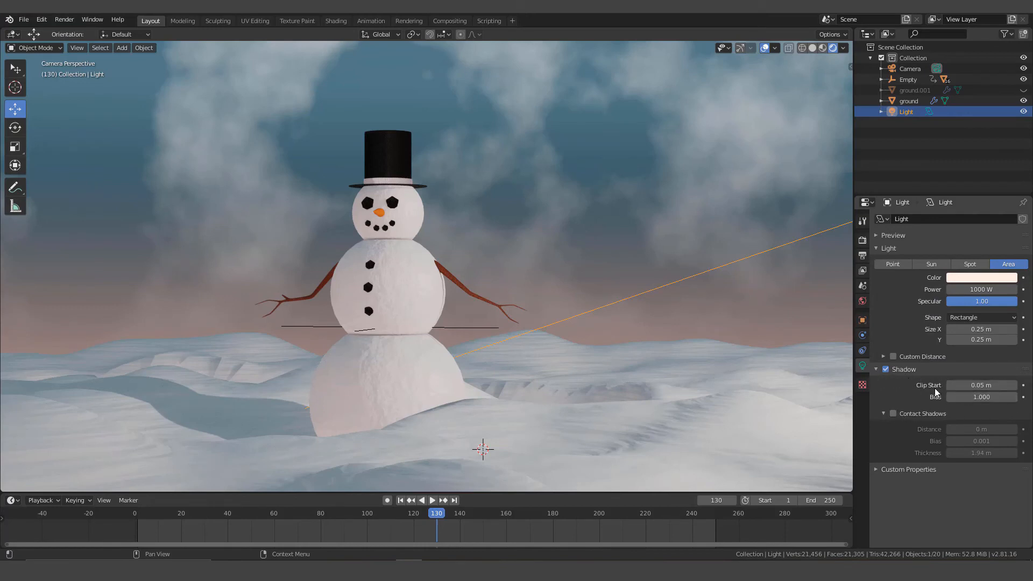
# Raise the area light's shadow bias to 3.81, judging the shading on the snowman's head up close.
pyautogui.scroll(3, 409, 275)
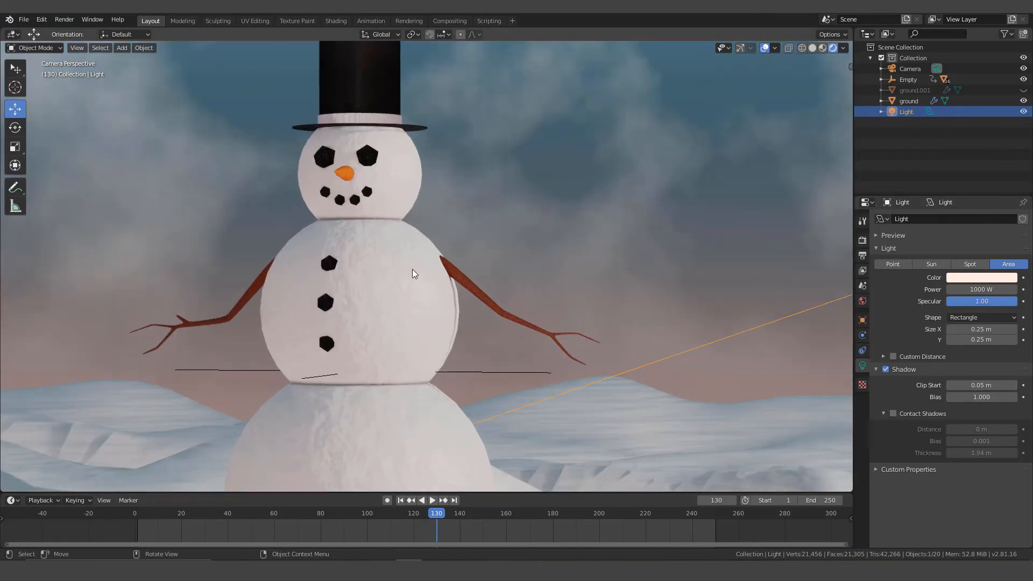
pyautogui.keyDown('shift'); pyautogui.moveTo(412, 269); pyautogui.dragTo(477, 386, button='middle'); pyautogui.keyUp('shift')
pyautogui.scroll(2, 476, 385)
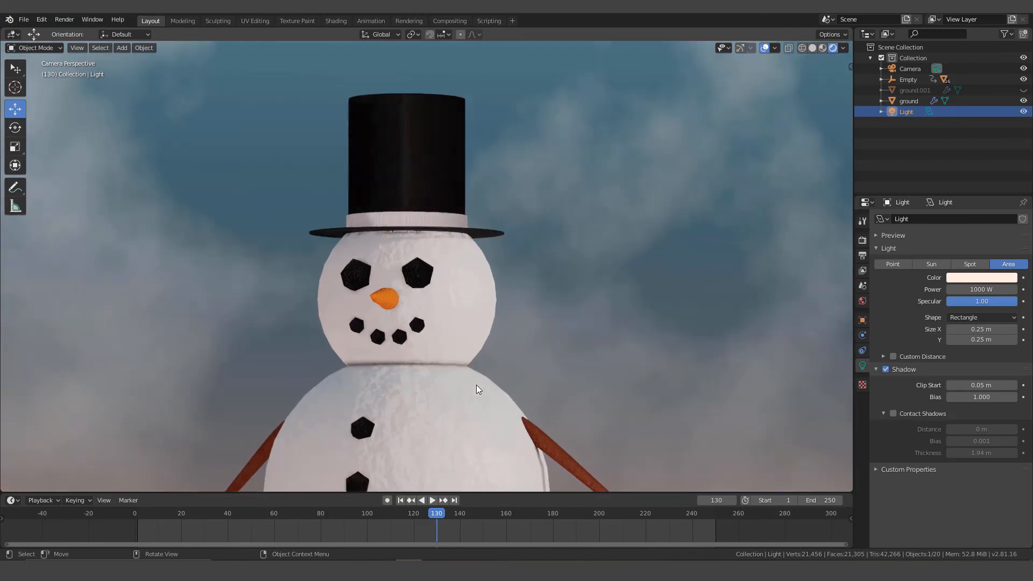
pyautogui.scroll(1, 477, 386)
pyautogui.scroll(1, 476, 385)
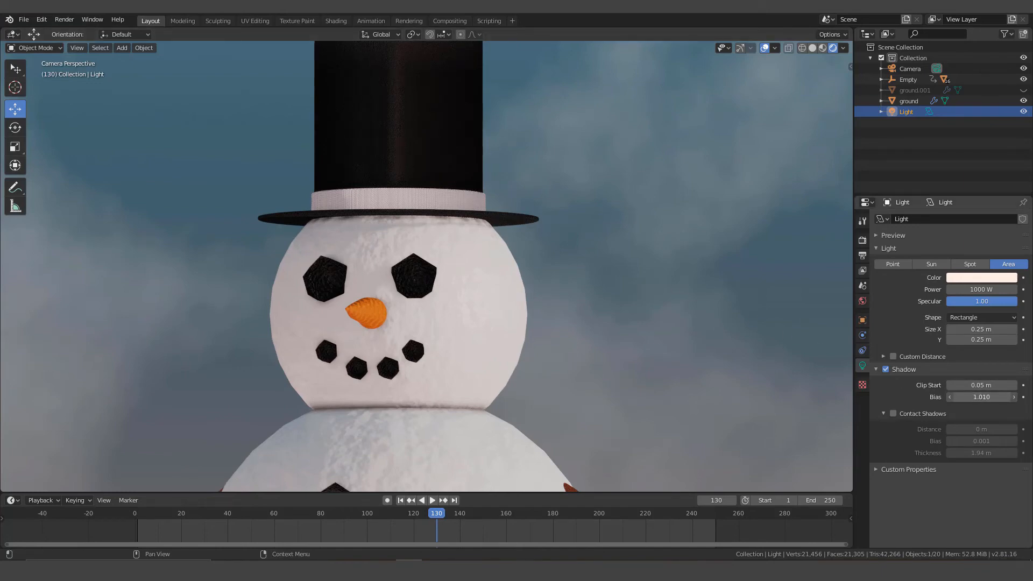
pyautogui.moveTo(981, 397)
pyautogui.mouseDown()
pyautogui.moveTo(1032, 396)
pyautogui.moveTo(969, 402)
pyautogui.mouseUp()
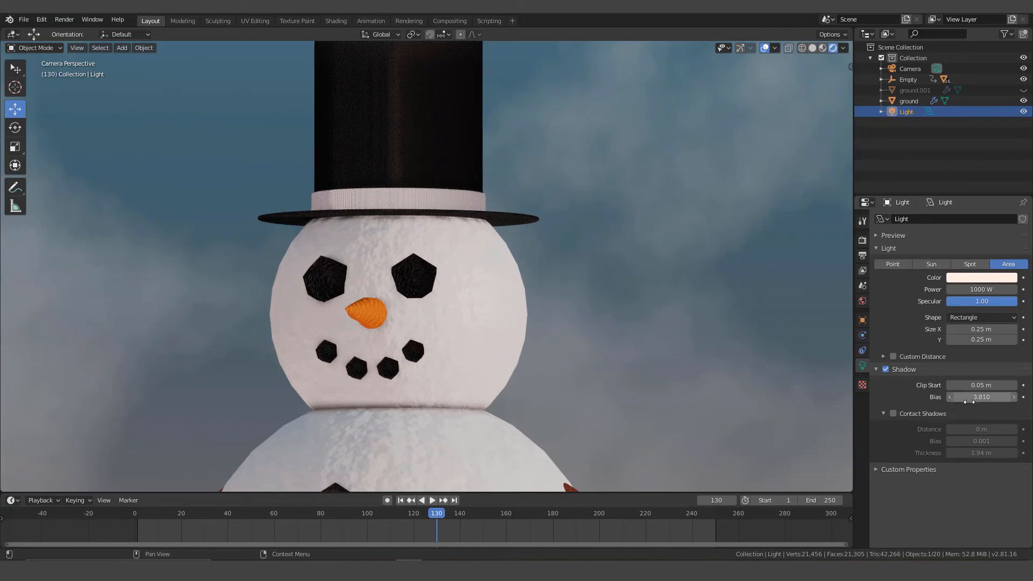
# Fine-tune the area light's shadow bias to 4.08 while checking the shading across the whole snowman.
pyautogui.scroll(-5, 319, 278)
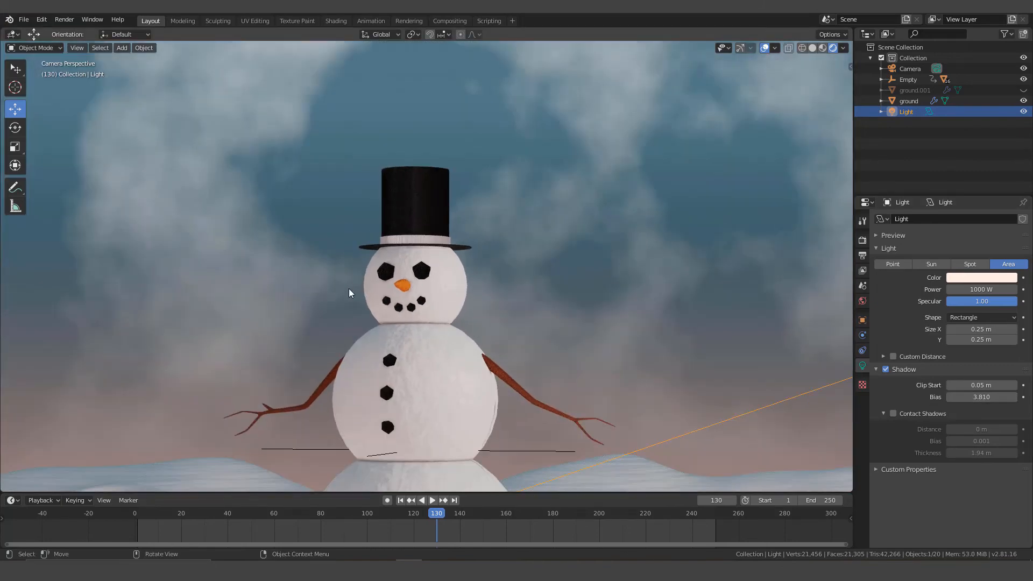
pyautogui.scroll(-2, 351, 293)
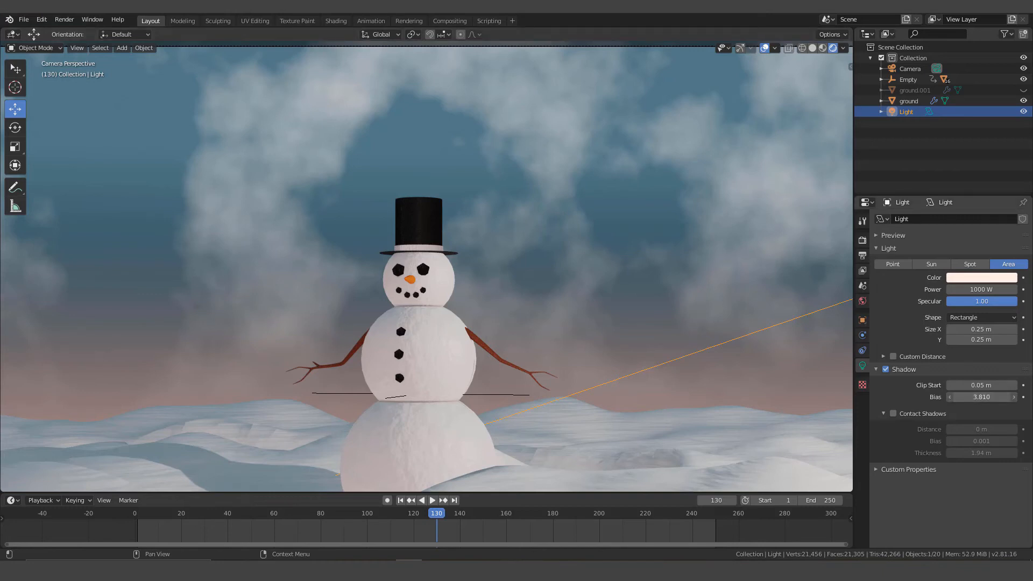
pyautogui.moveTo(981, 397); pyautogui.dragTo(1012, 397)
pyautogui.scroll(1, 395, 261)
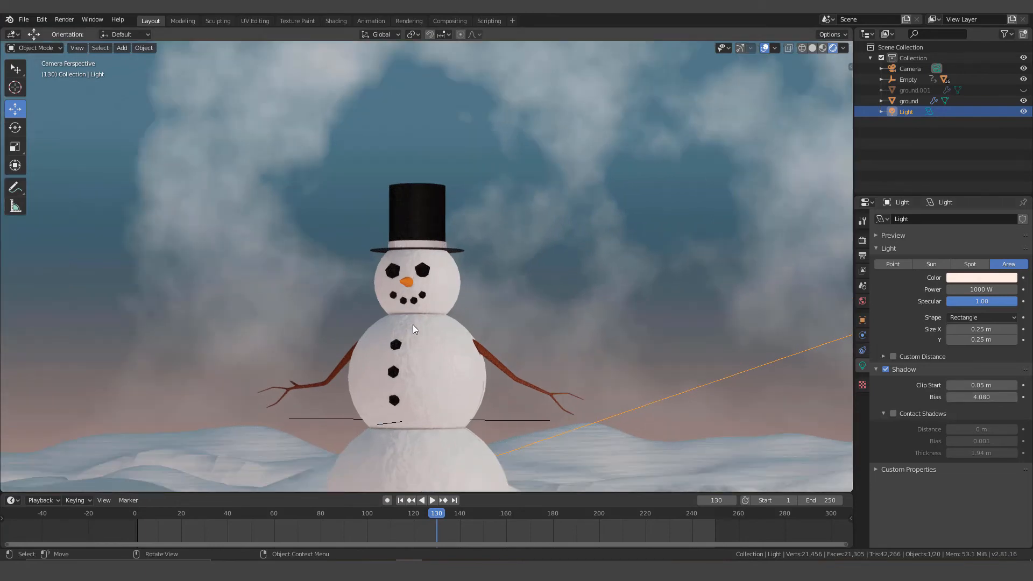
pyautogui.scroll(-1, 415, 326)
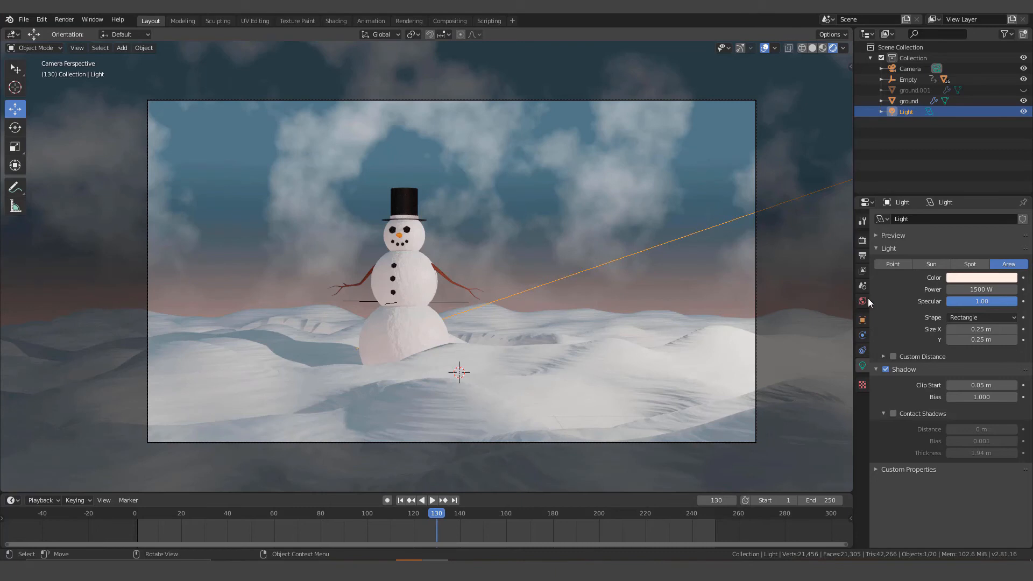
# Set the render output location to the snow toot folder on the Desktop.
pyautogui.click(862, 241)
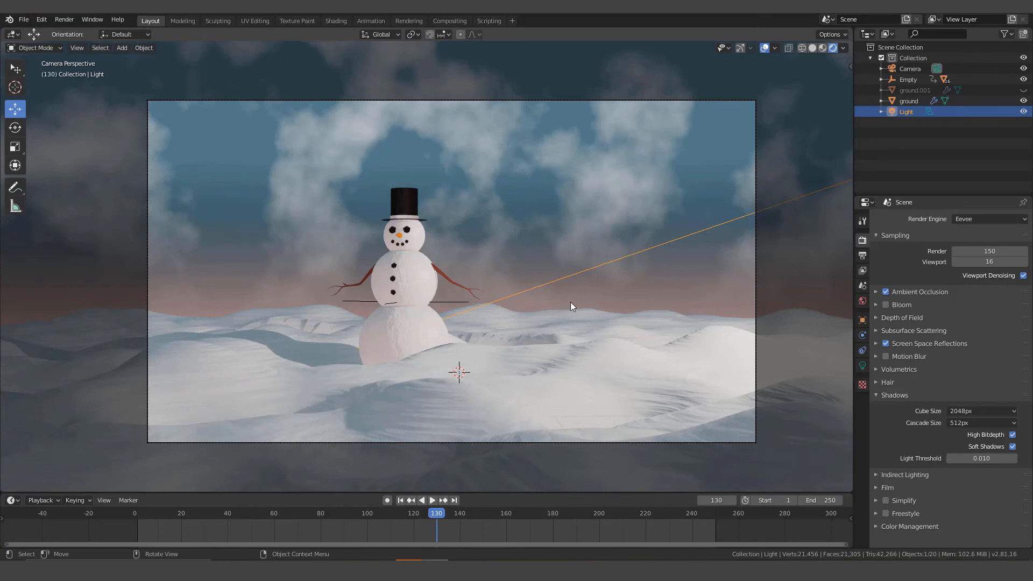
pyautogui.click(863, 257)
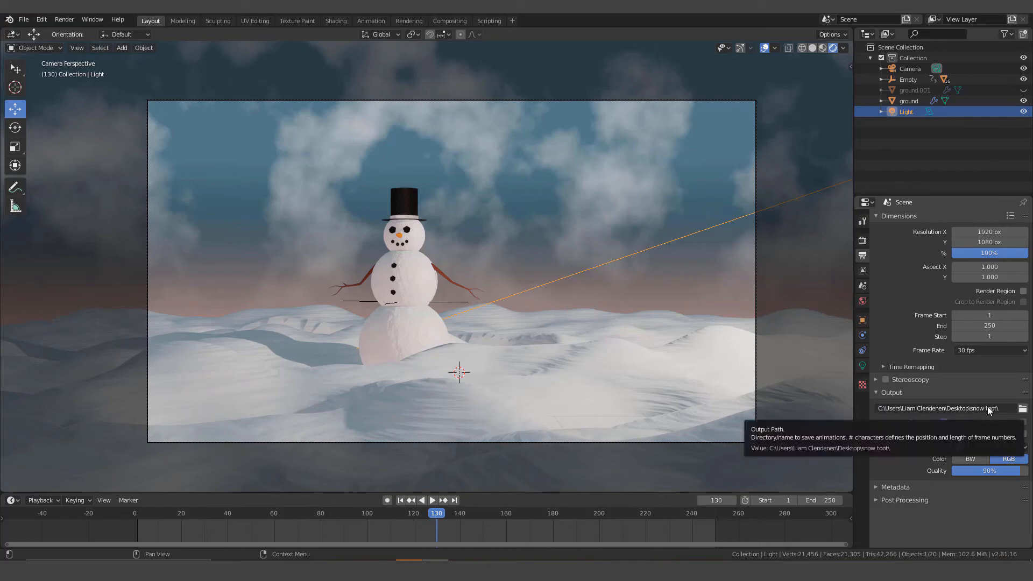
pyautogui.click(1023, 409)
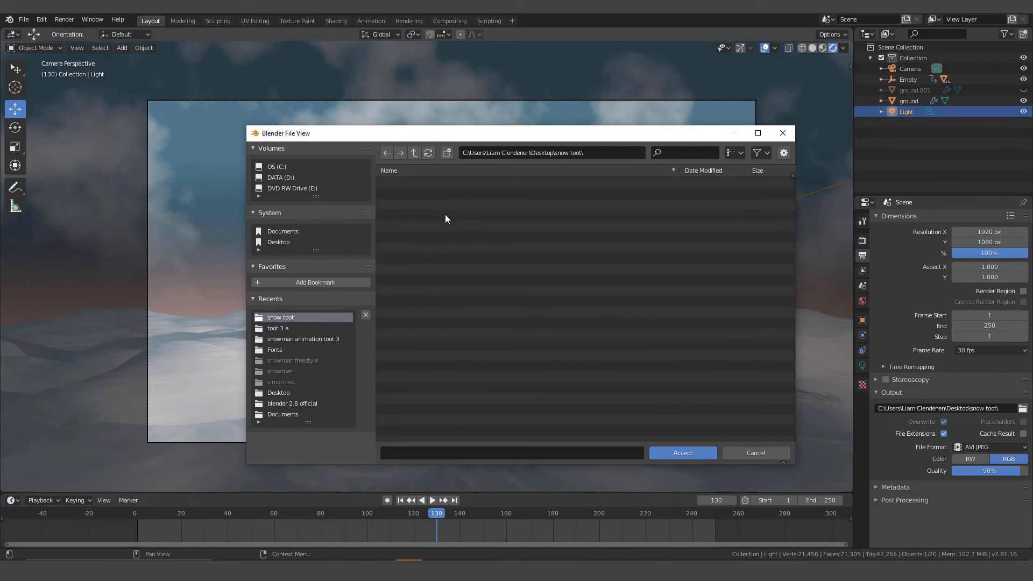
pyautogui.click(280, 242)
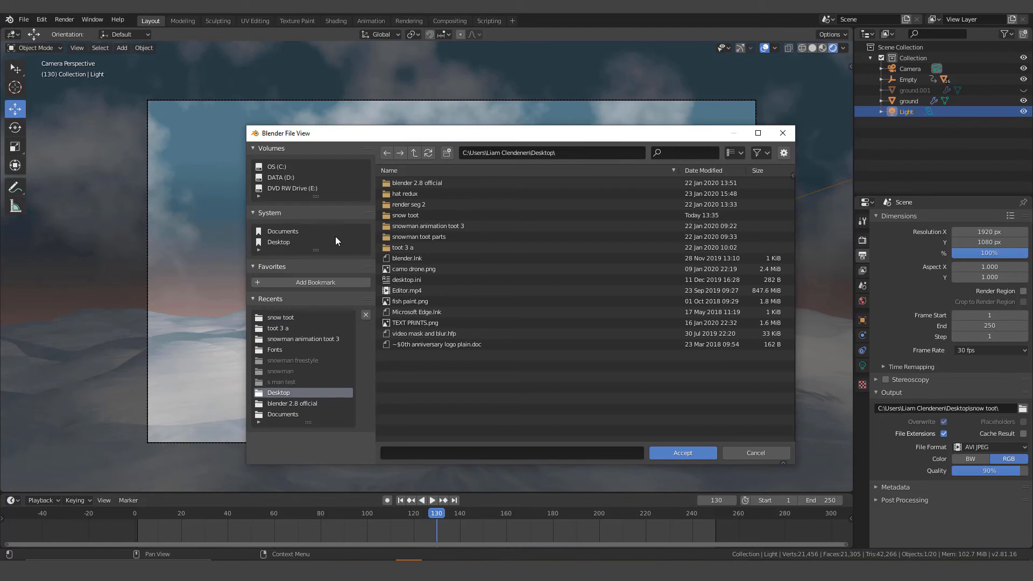
pyautogui.click(418, 215)
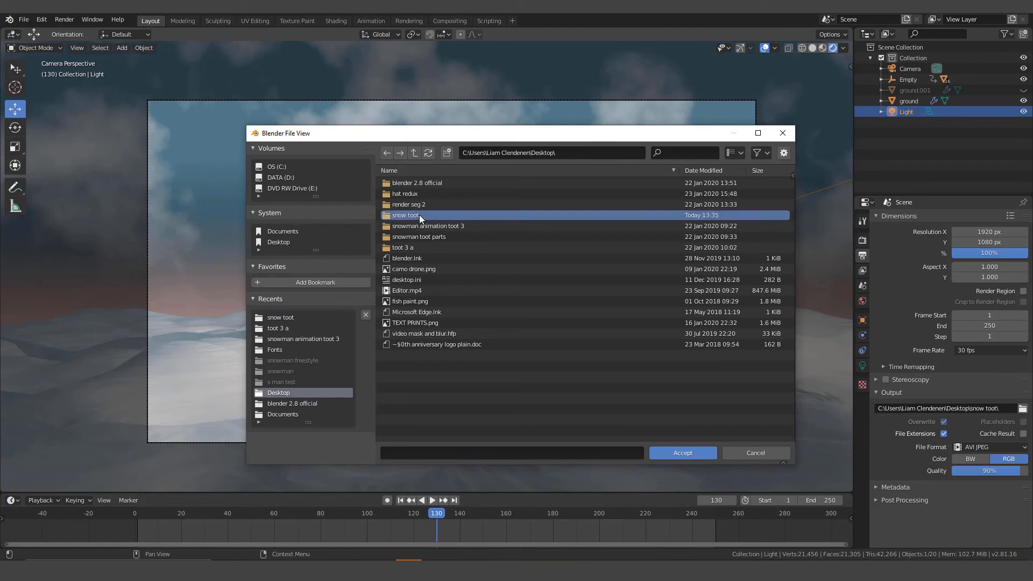
pyautogui.click(689, 453)
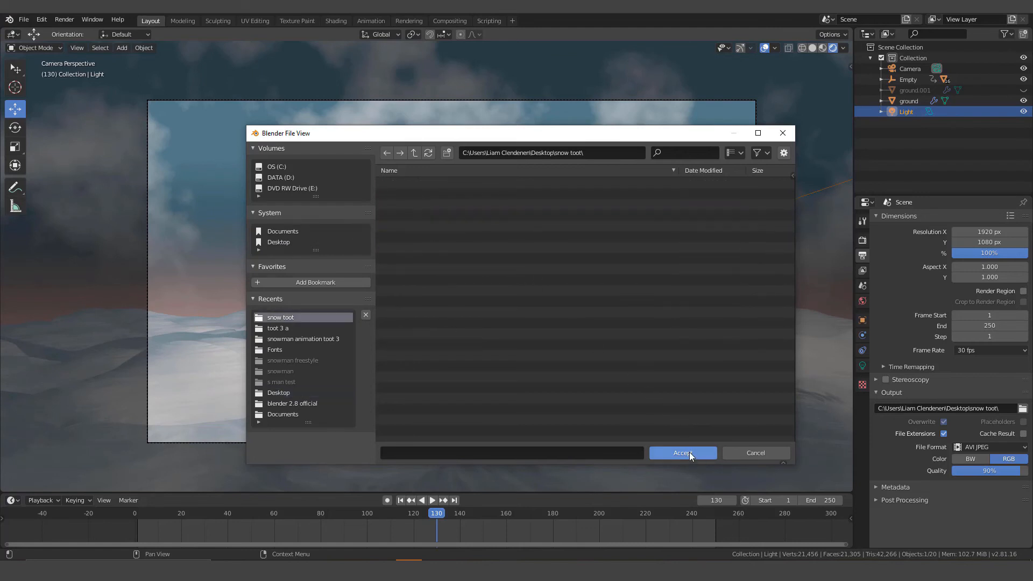
pyautogui.click(682, 453)
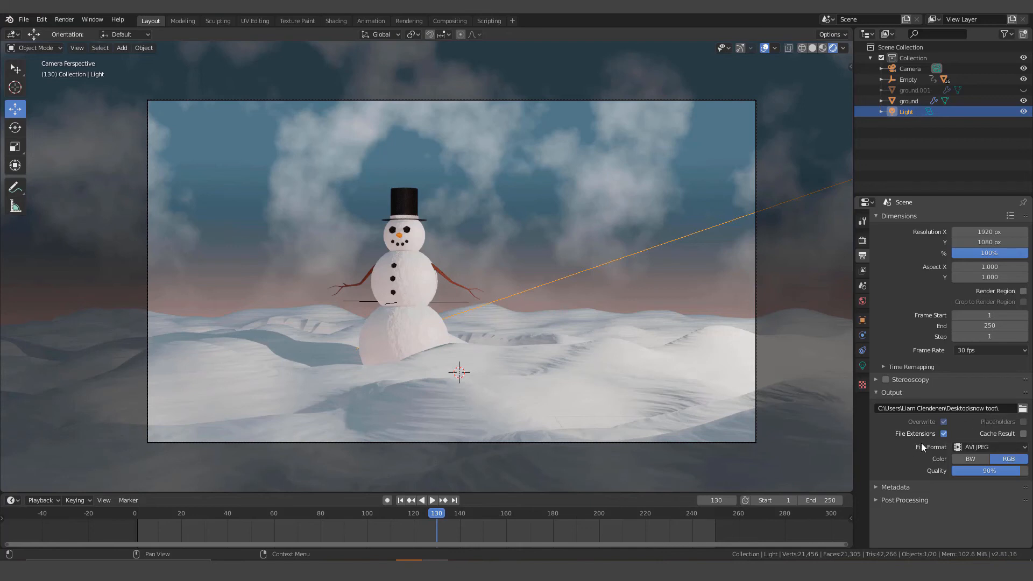
# Try PNG as the output file format, and set it back to AVI JPEG.
pyautogui.click(970, 449)
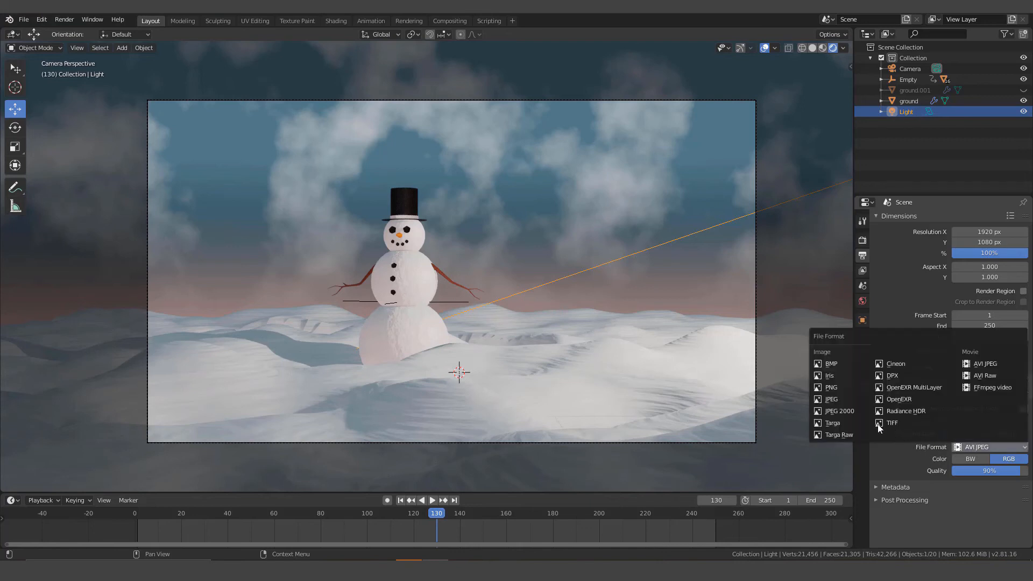
pyautogui.click(833, 387)
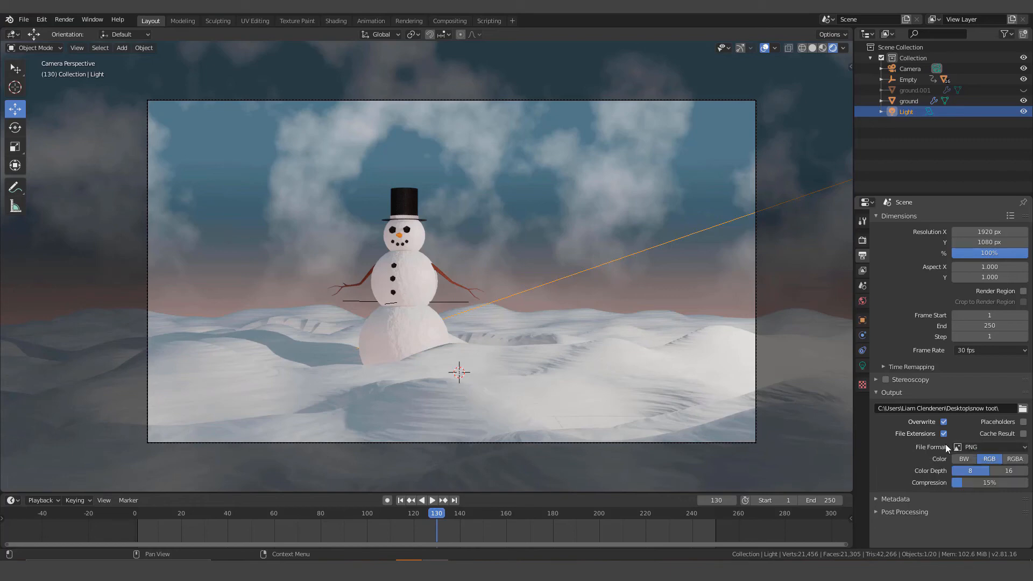
pyautogui.click(1005, 445)
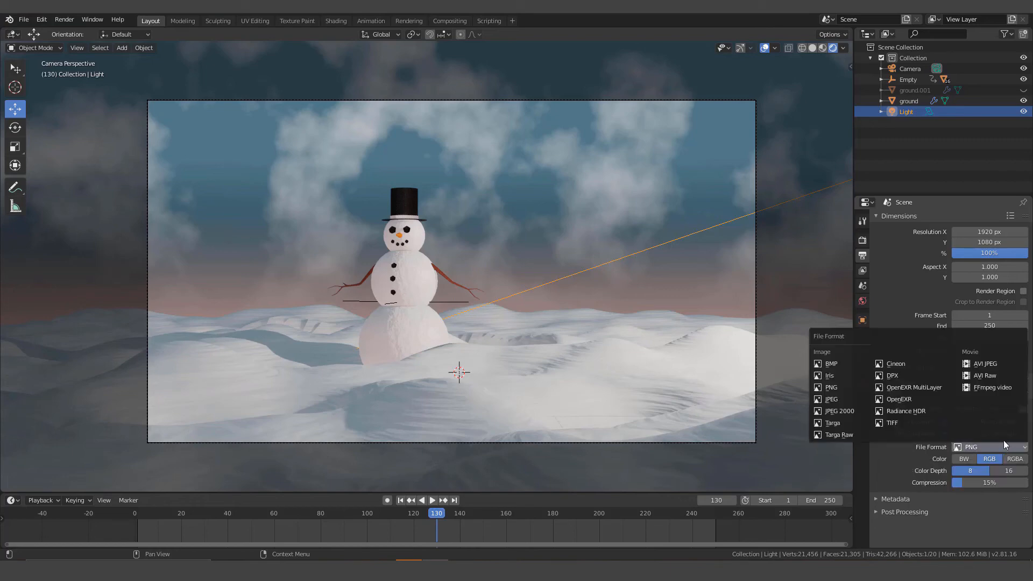
pyautogui.click(975, 366)
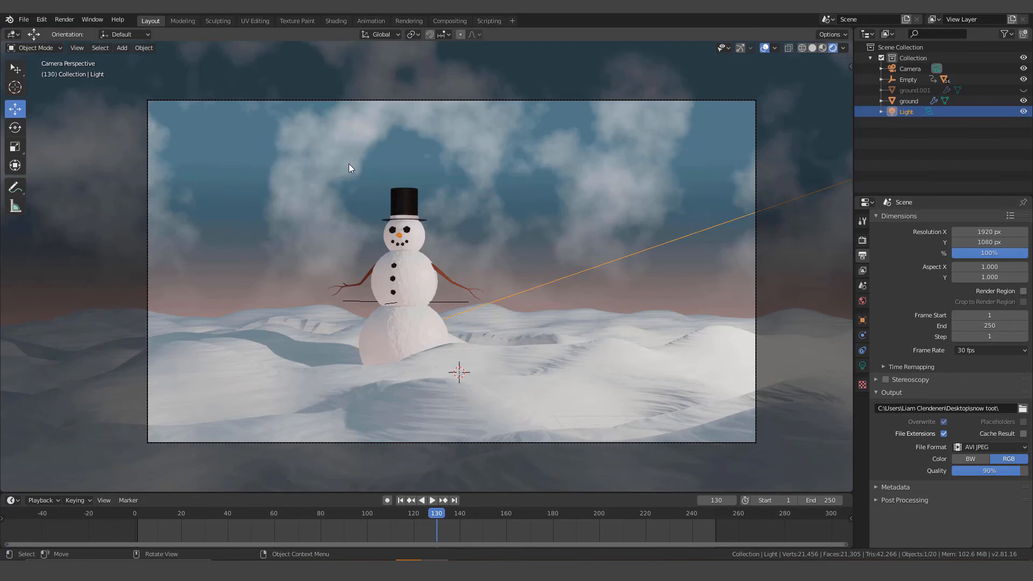
# Render a still image of frame 130, and render the full animation.
pyautogui.click(63, 20)
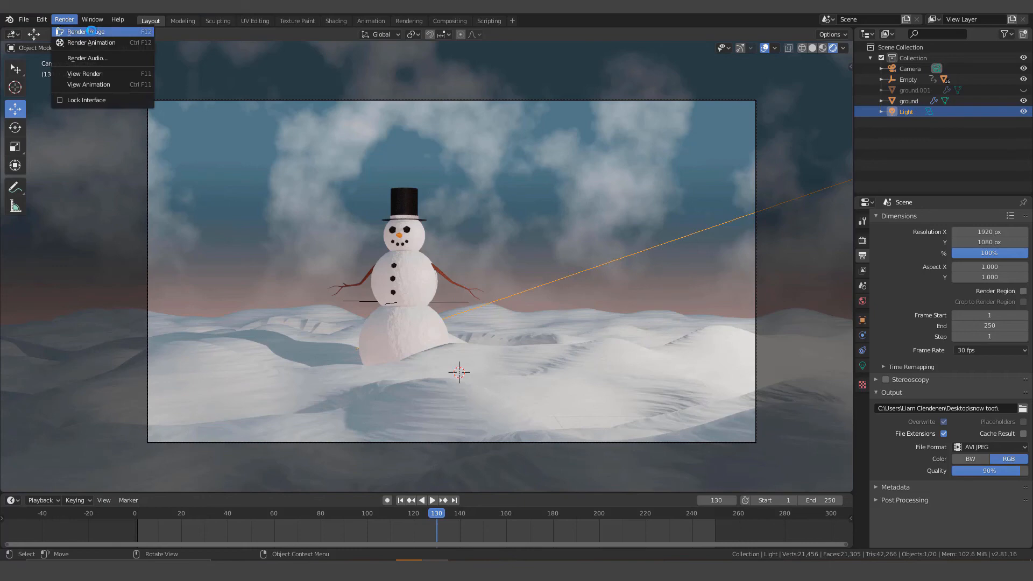
pyautogui.click(89, 31)
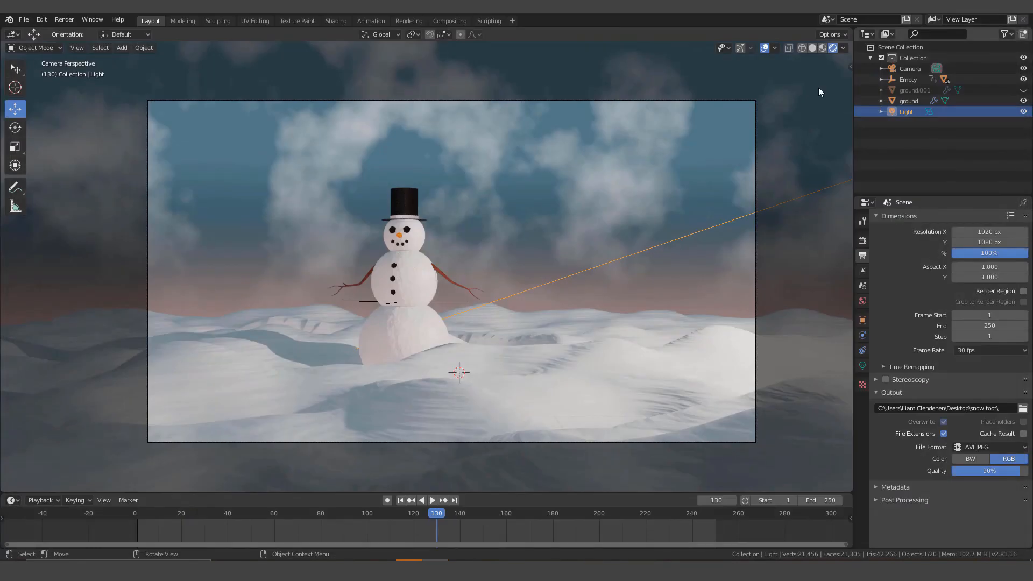
pyautogui.click(64, 19)
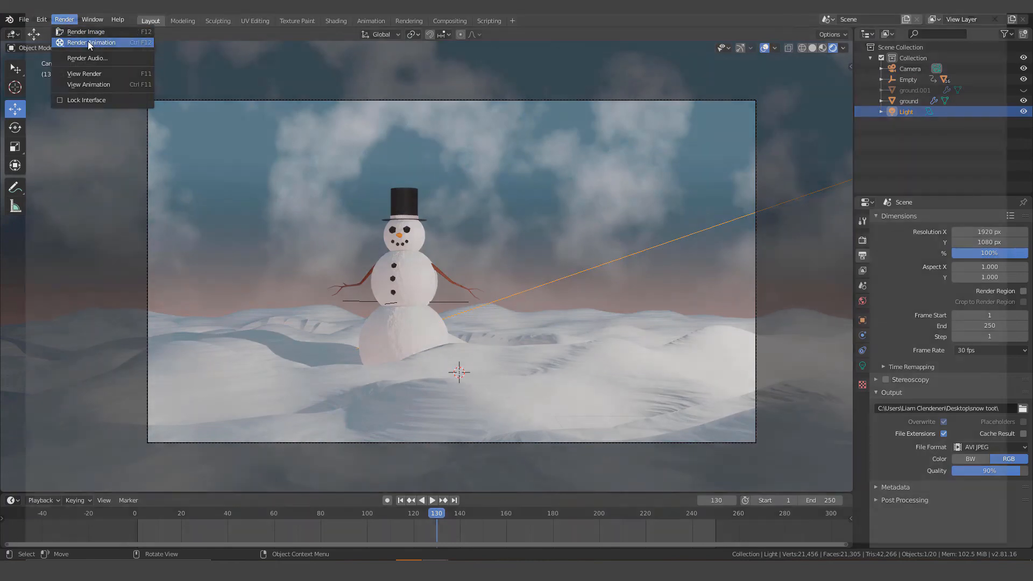
pyautogui.click(89, 43)
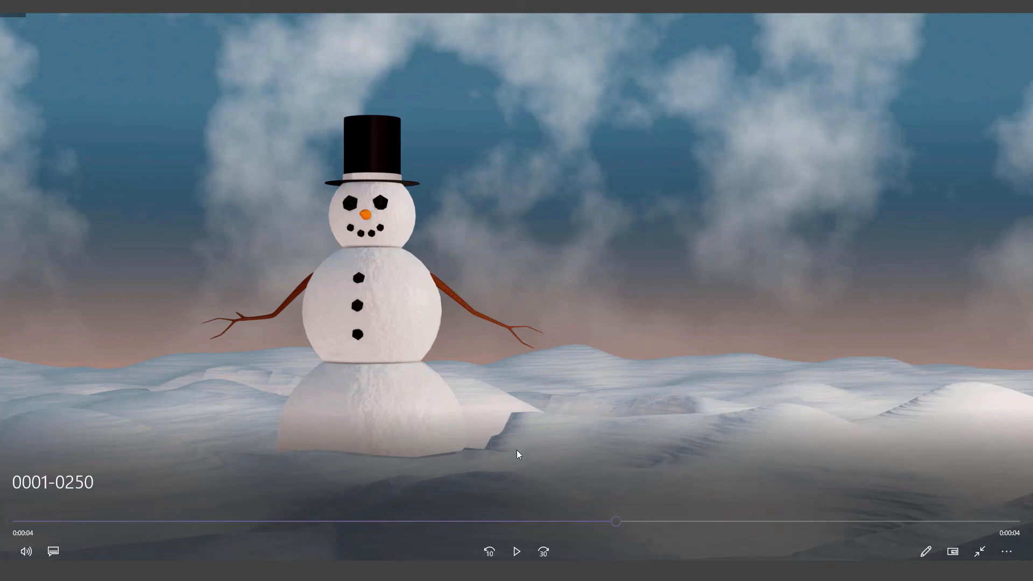
# Play the rendered video 0001-0250 from the start in the video player, and scrub back near the end to review the snow trail.
pyautogui.moveTo(617, 523); pyautogui.dragTo(29, 491)
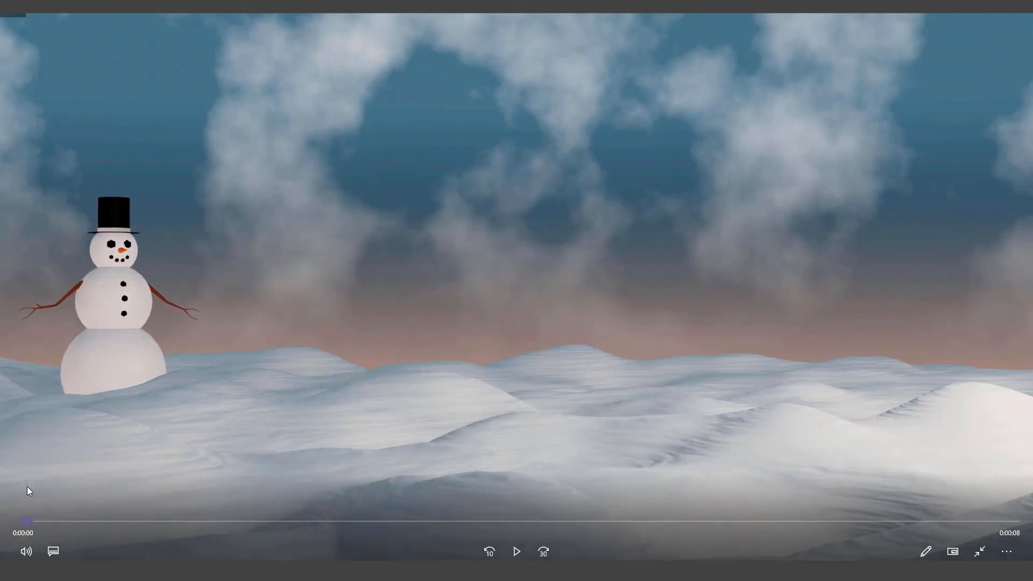
pyautogui.click(517, 552)
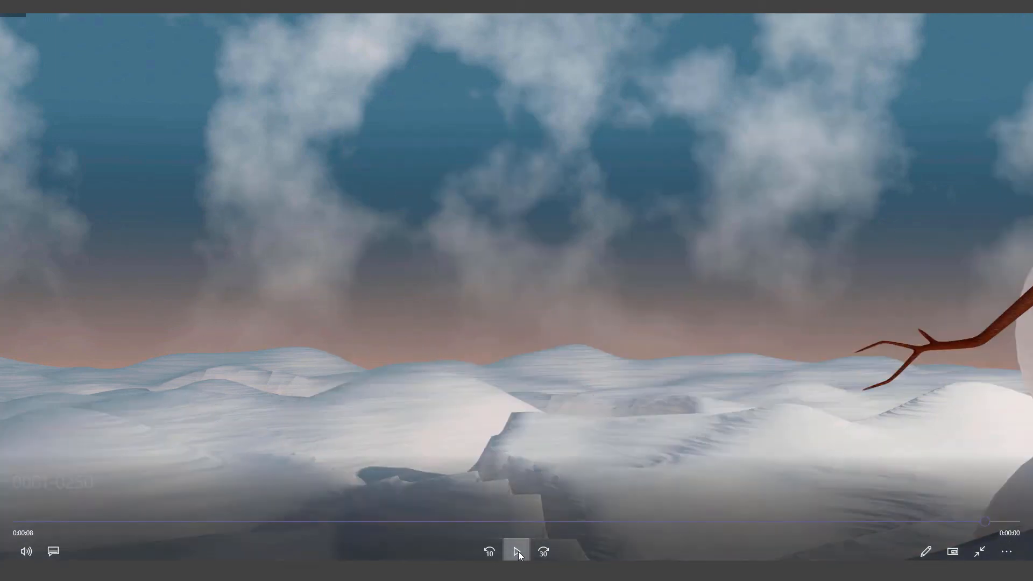
pyautogui.moveTo(989, 522); pyautogui.dragTo(916, 521)
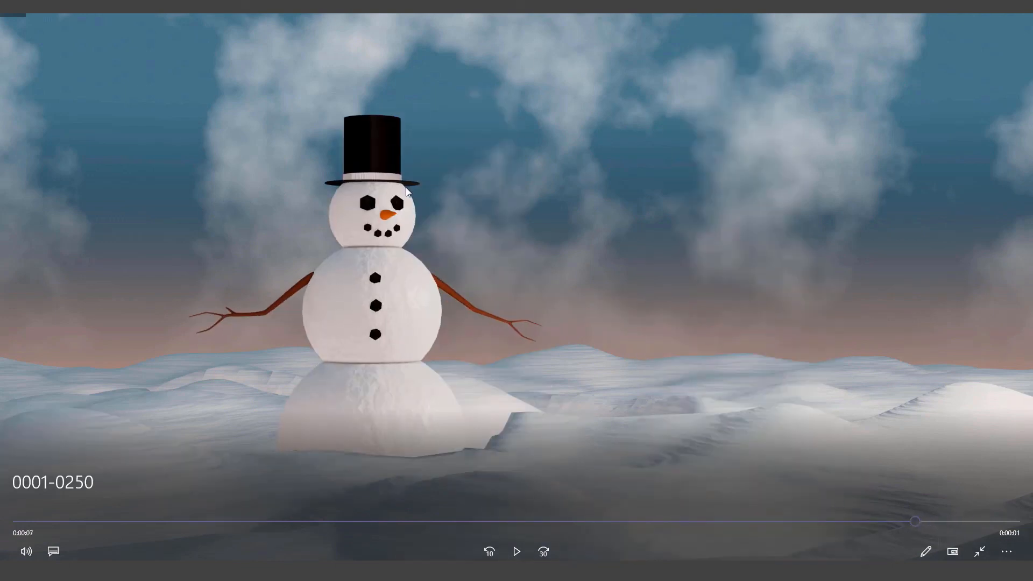